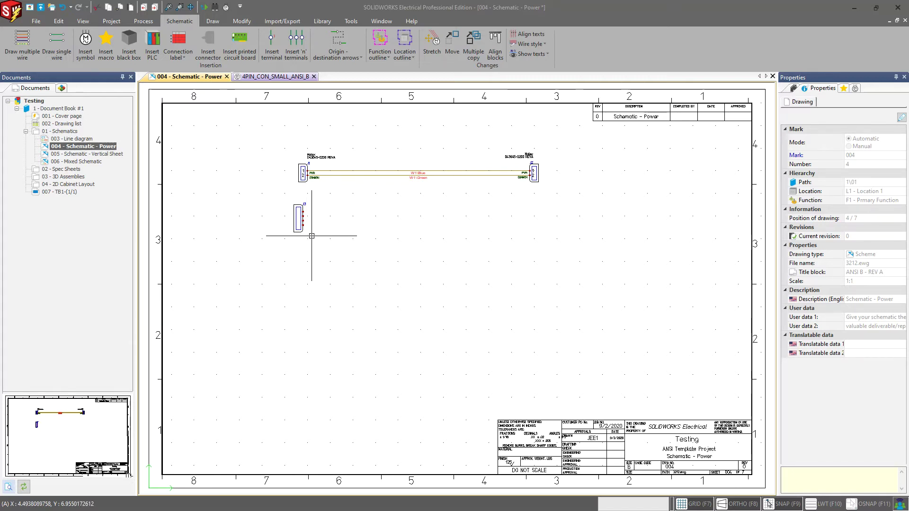
# Step: Inspect connector J3's manufacturer part and circuits: no part assigned, one Terminal circuit
pyautogui.scroll(4, 310, 237)
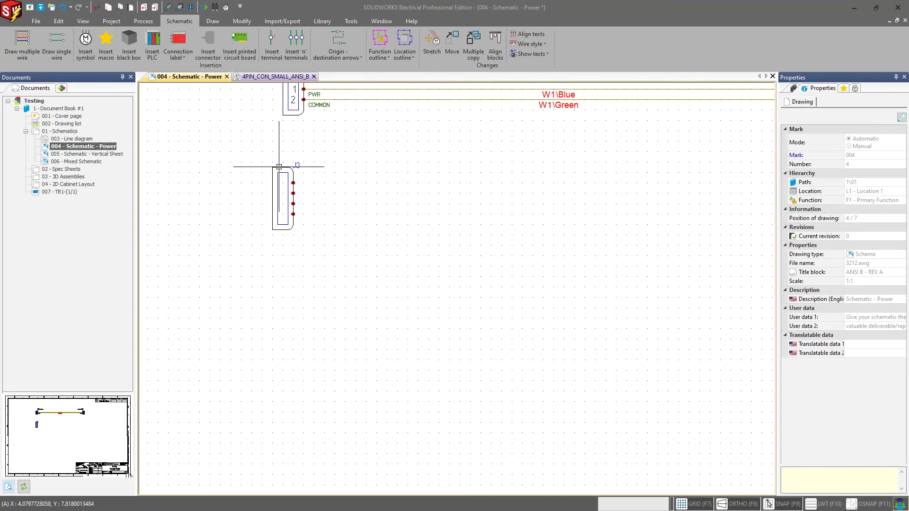
pyautogui.doubleClick(280, 167)
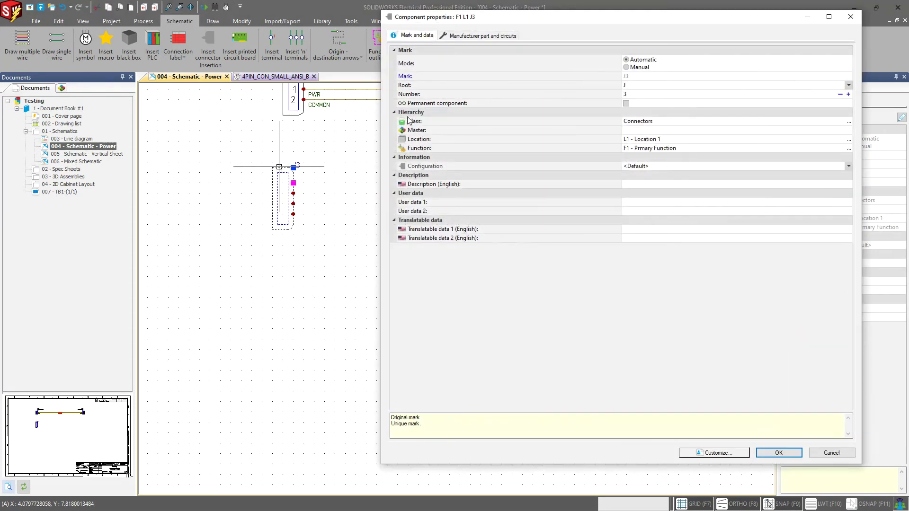
pyautogui.click(473, 35)
pyautogui.click(429, 292)
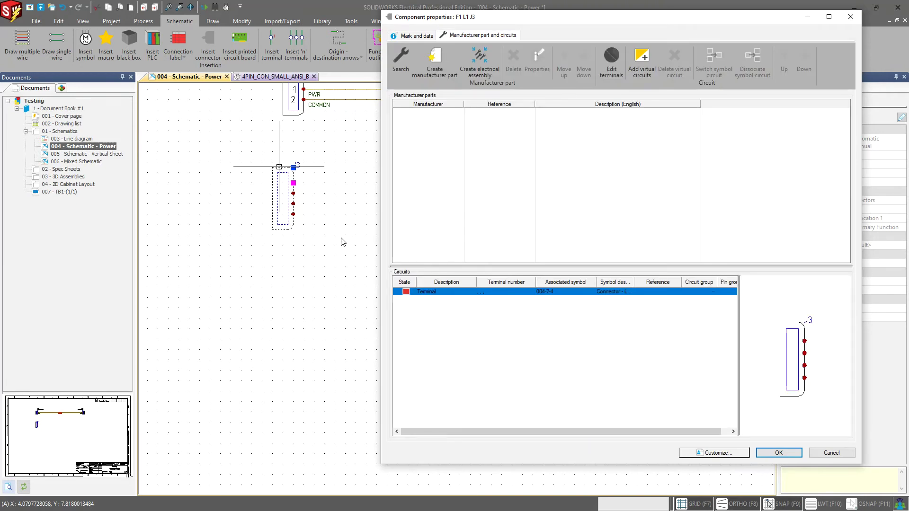
pyautogui.click(417, 303)
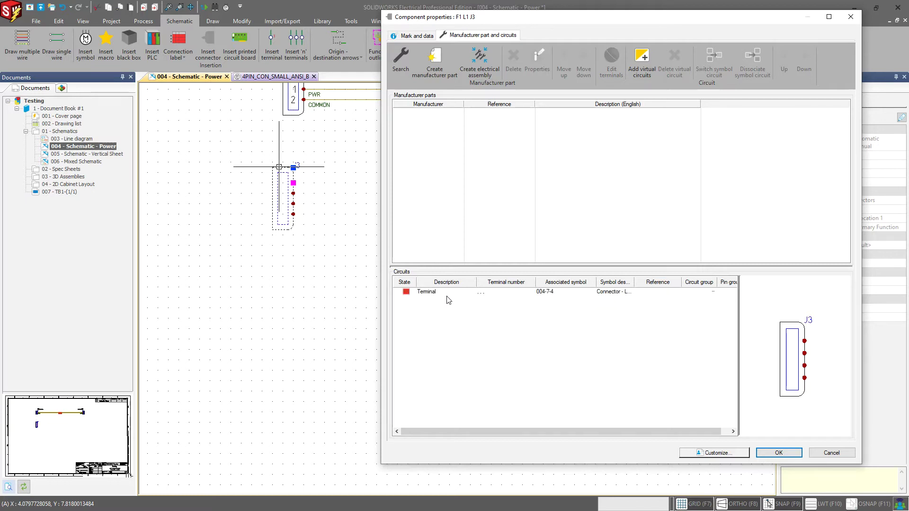
pyautogui.click(492, 295)
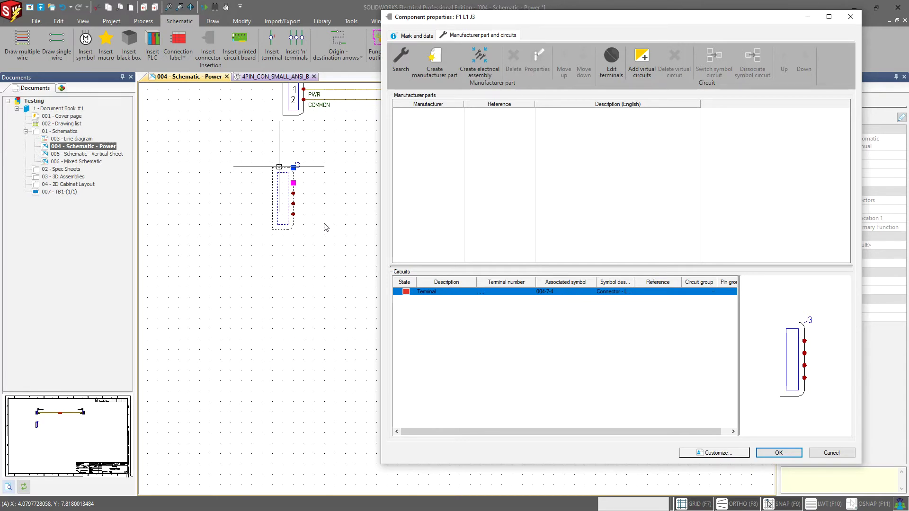
pyautogui.click(283, 177)
# Step: Close J3's properties and open its symbol 4PIN_CON_SMALL_ANSI_B for editing
pyautogui.click(841, 20)
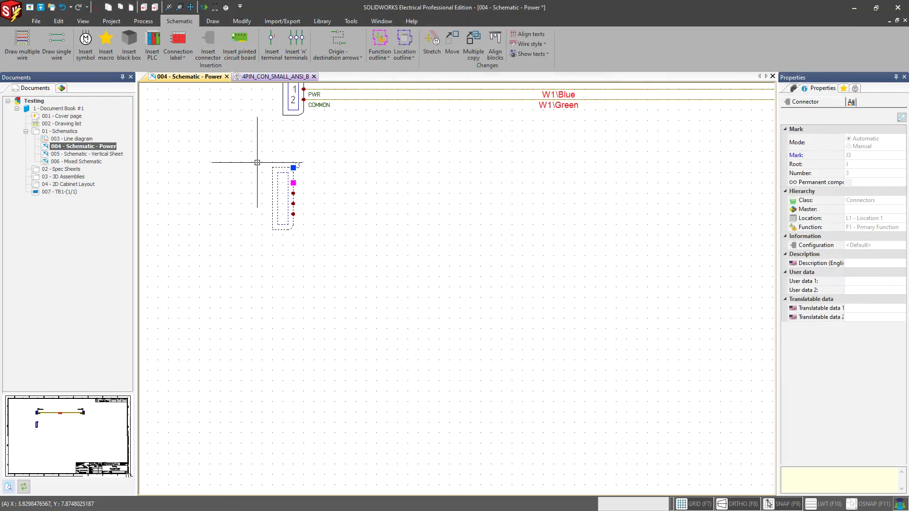
pyautogui.rightClick(273, 190)
pyautogui.moveTo(314, 237)
pyautogui.click(428, 260)
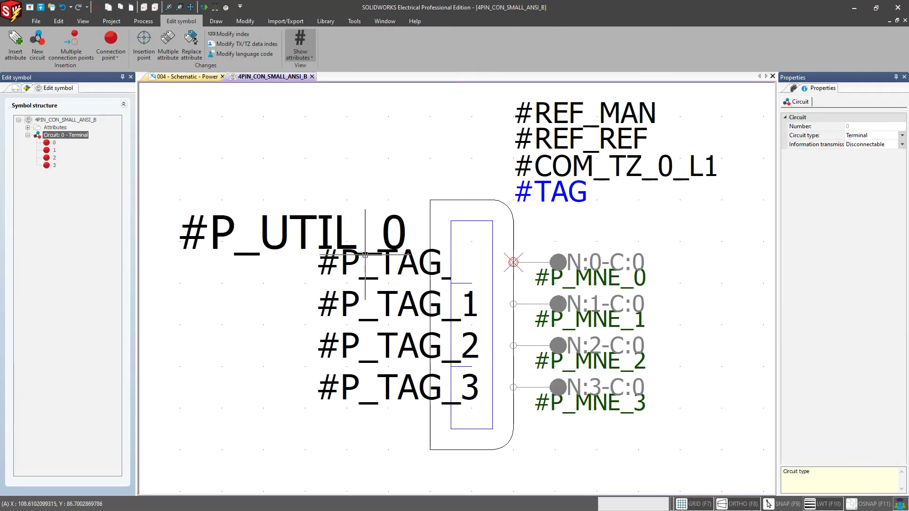
pyautogui.scroll(-3, 414, 256)
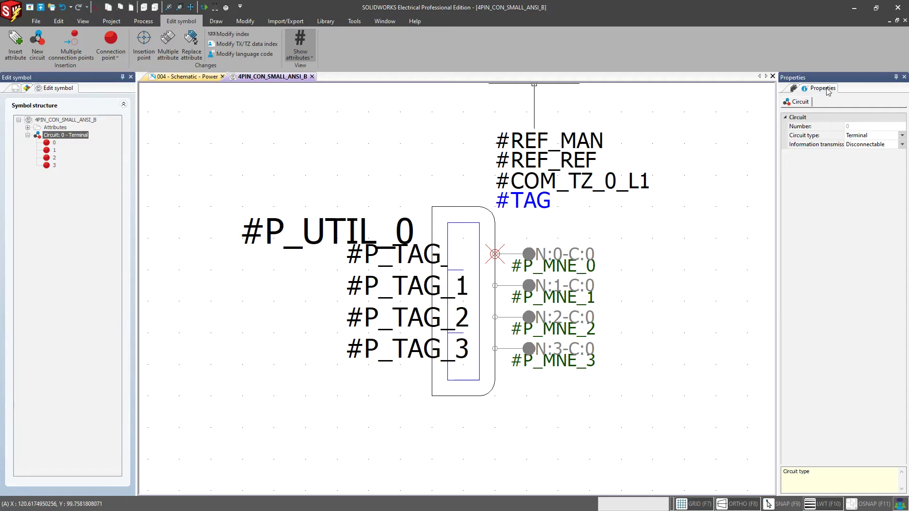
# Step: Check the symbol's circuit type options, leaving it set to Terminal
pyautogui.click(902, 136)
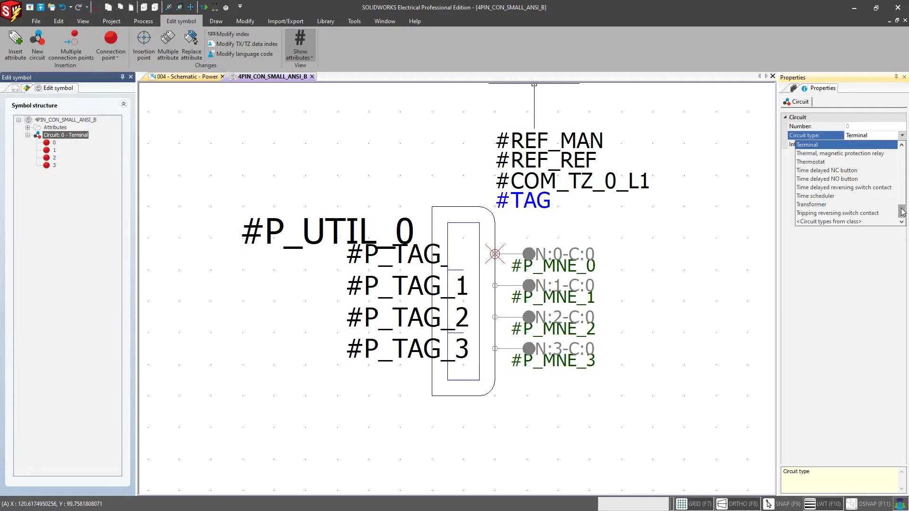
pyautogui.moveTo(902, 211); pyautogui.dragTo(903, 151)
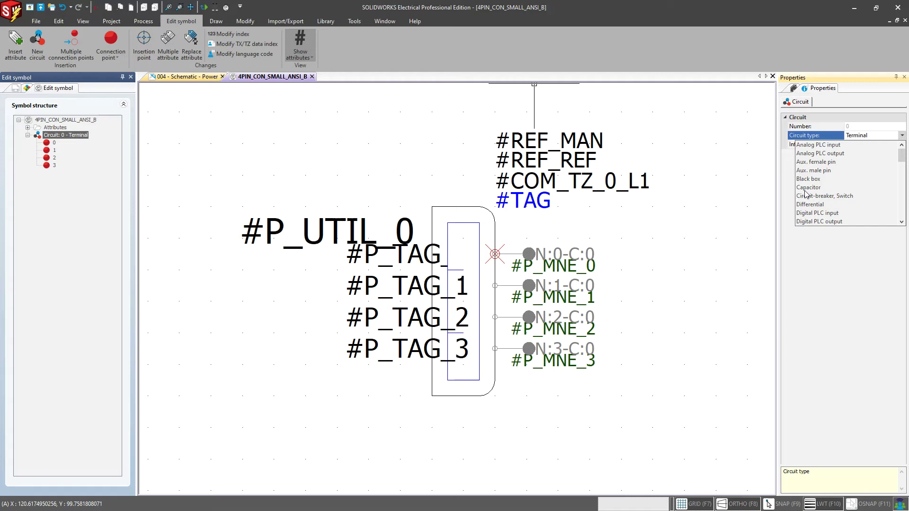
pyautogui.click(788, 175)
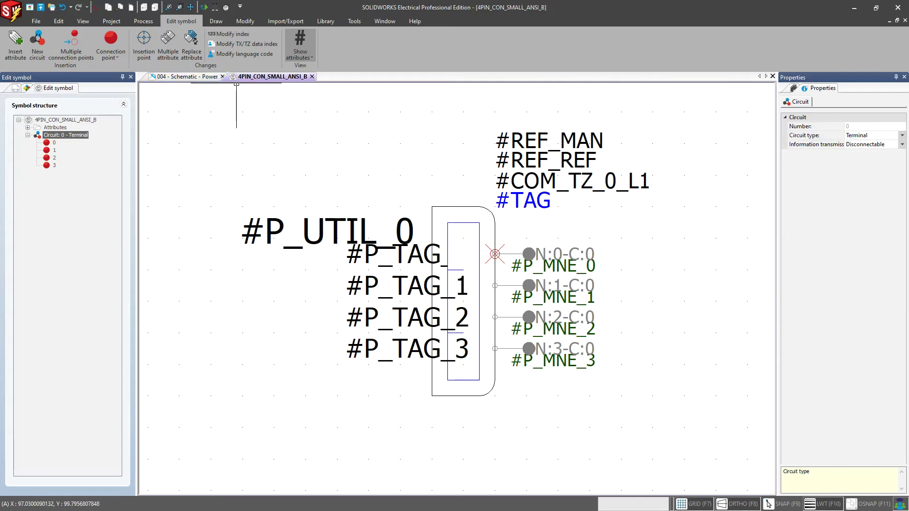
pyautogui.click(191, 77)
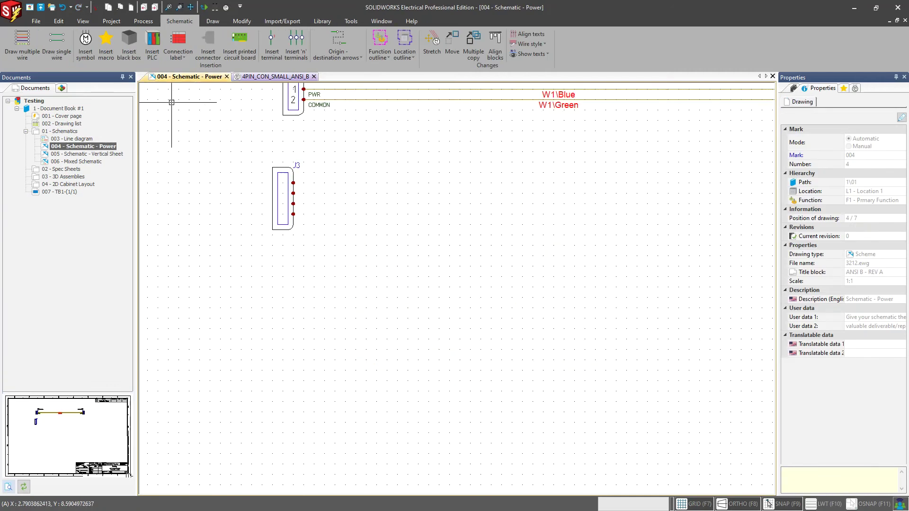
# Step: Run J3's manufacturer part search to list all 197 matching connector parts
pyautogui.doubleClick(278, 167)
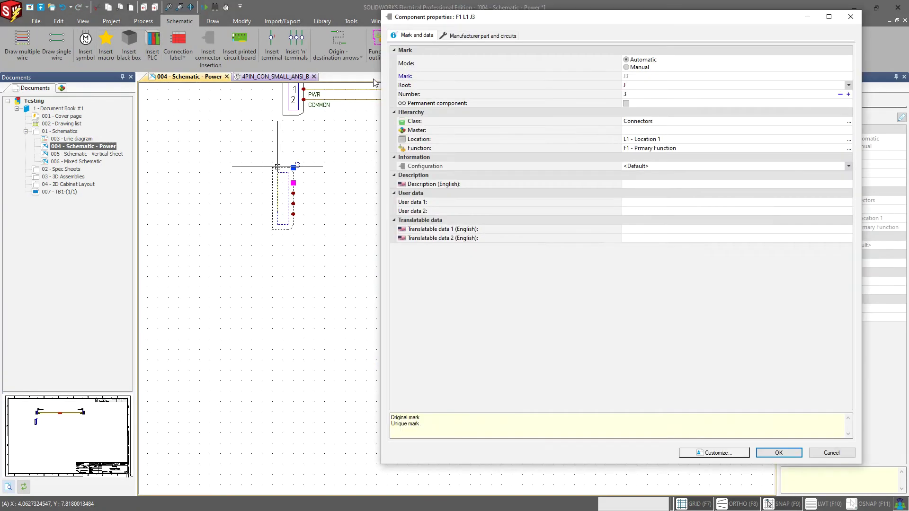
pyautogui.click(458, 35)
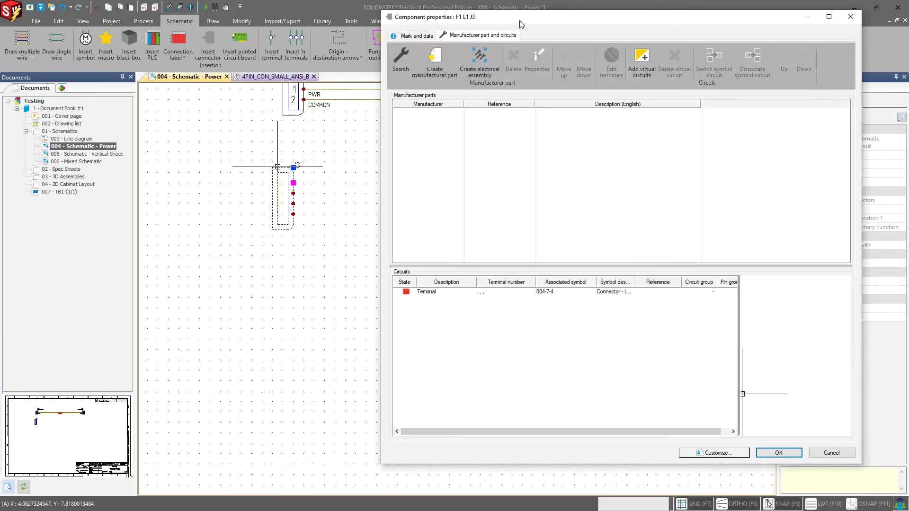
pyautogui.moveTo(519, 21); pyautogui.dragTo(488, 28)
pyautogui.click(377, 67)
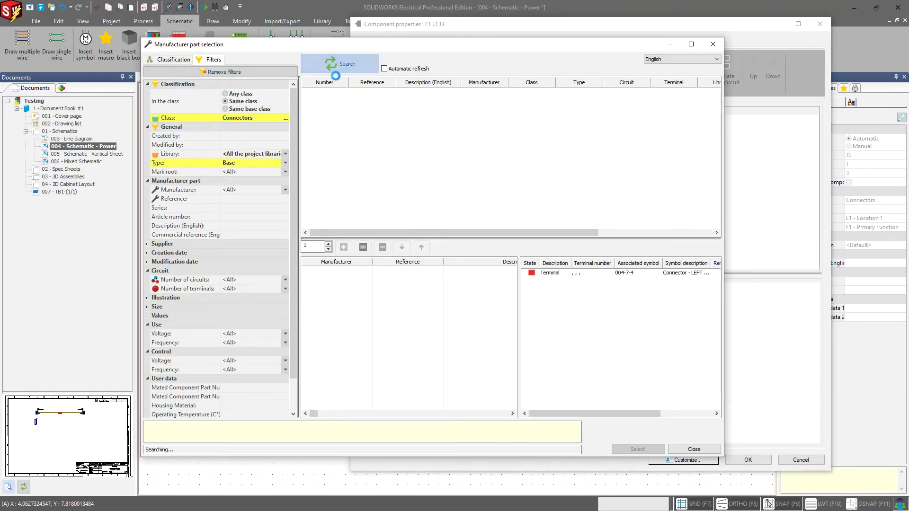
pyautogui.click(333, 70)
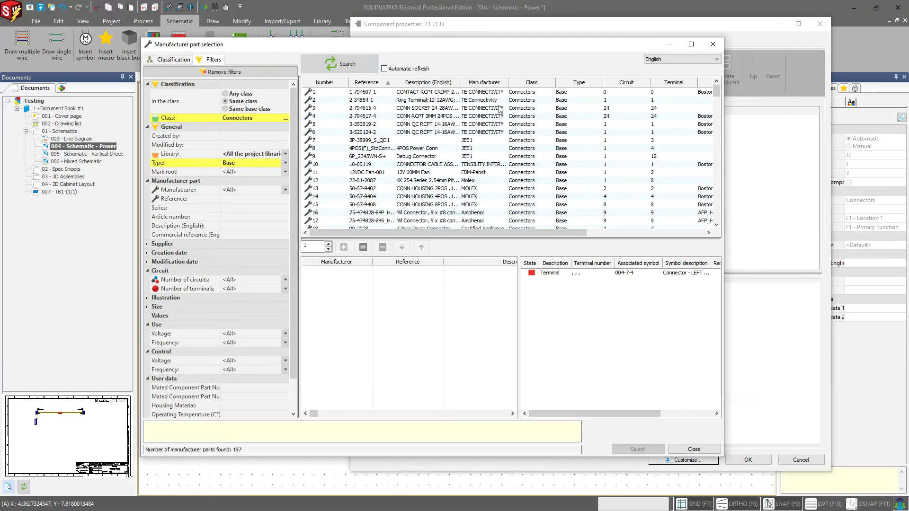
# Step: Preview connector parts' circuits, ending on 2-794617-4 with its 24 terminals
pyautogui.click(439, 182)
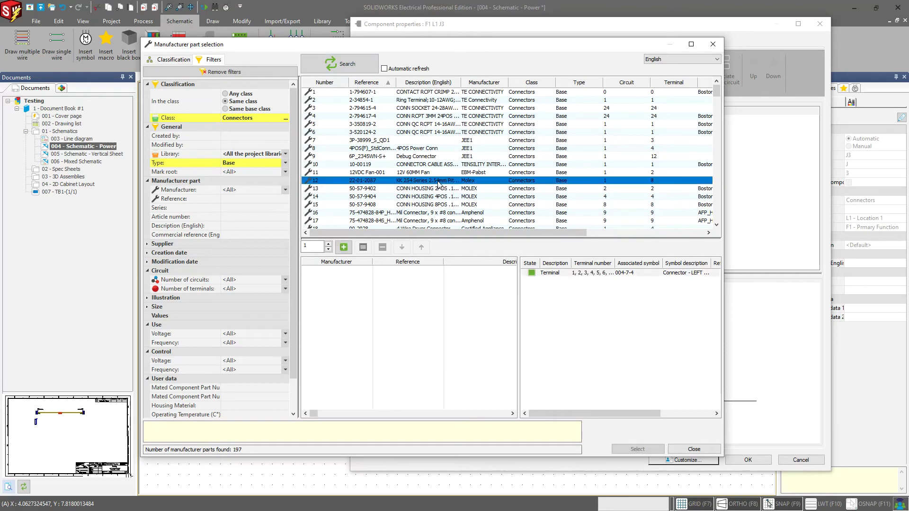
pyautogui.click(437, 190)
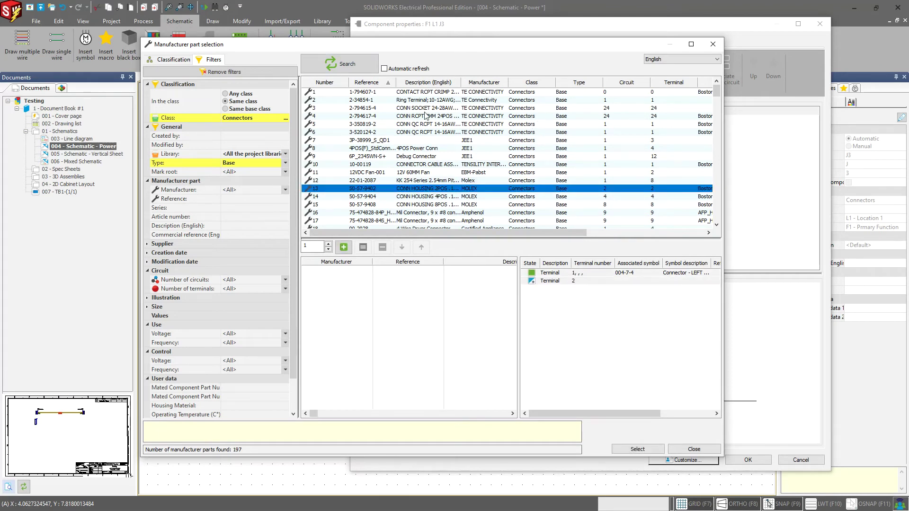
pyautogui.click(419, 132)
pyautogui.click(425, 109)
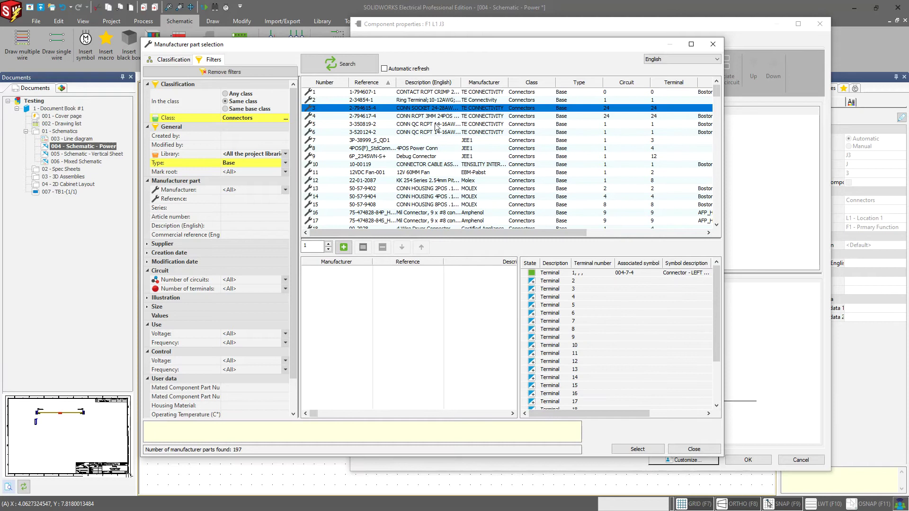
pyautogui.click(428, 93)
pyautogui.click(425, 101)
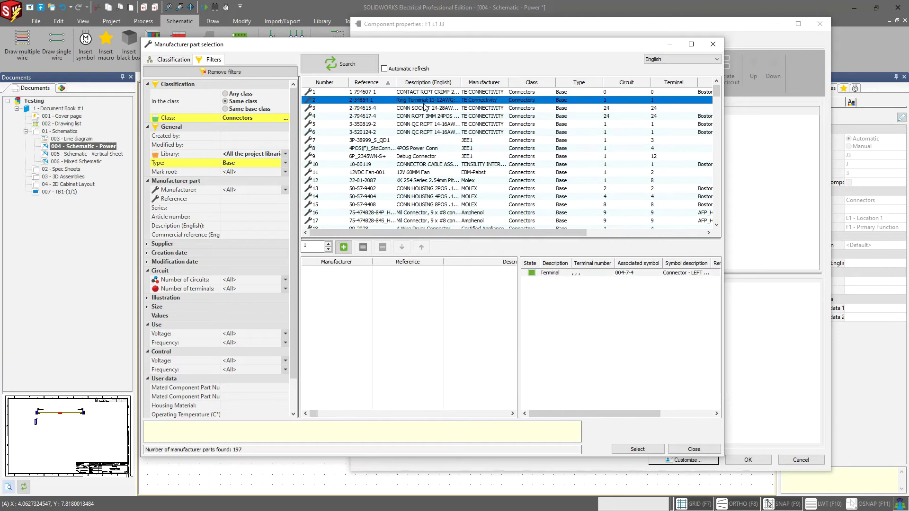
pyautogui.click(420, 117)
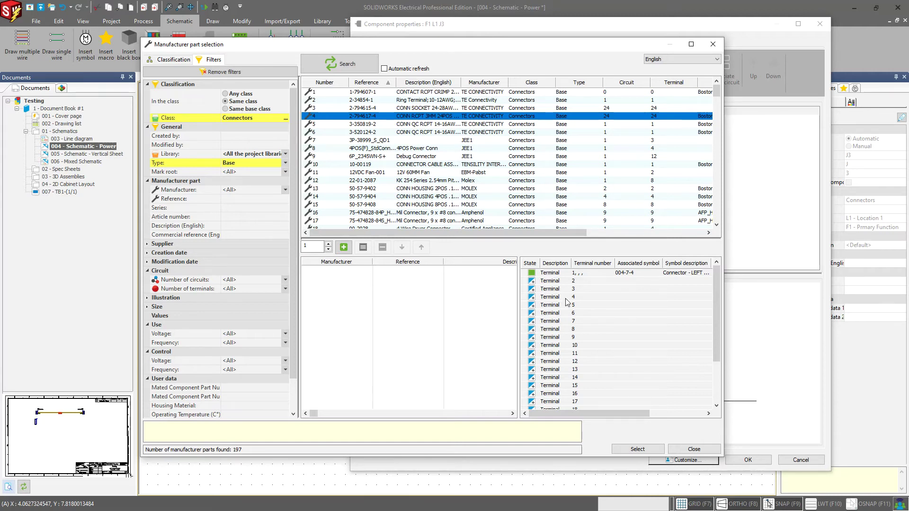
pyautogui.scroll(-3, 568, 312)
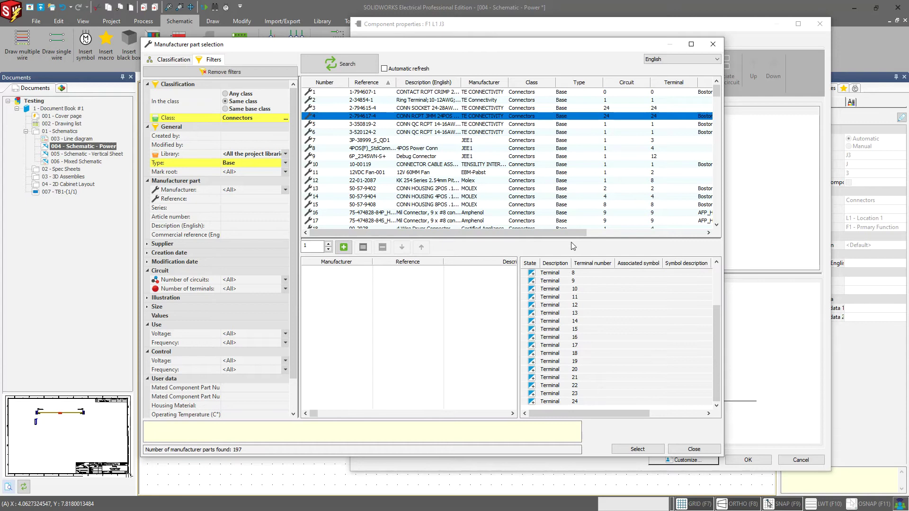
pyautogui.scroll(3, 568, 289)
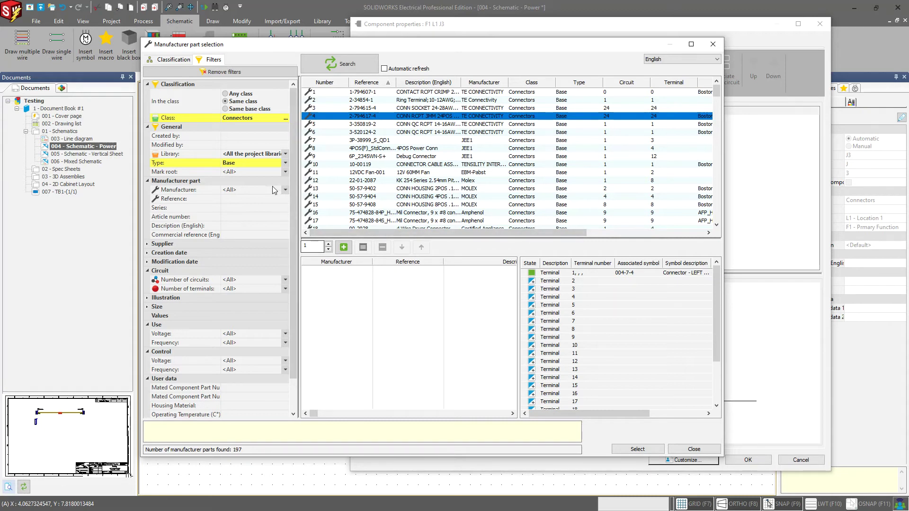
# Step: Search the Motors class and preview motor parts down to 403A6005-2
pyautogui.click(286, 118)
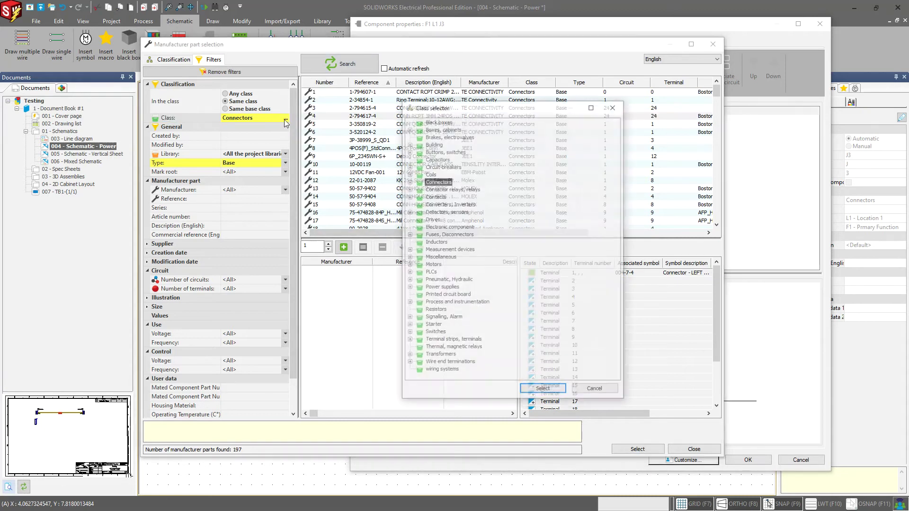
pyautogui.click(437, 265)
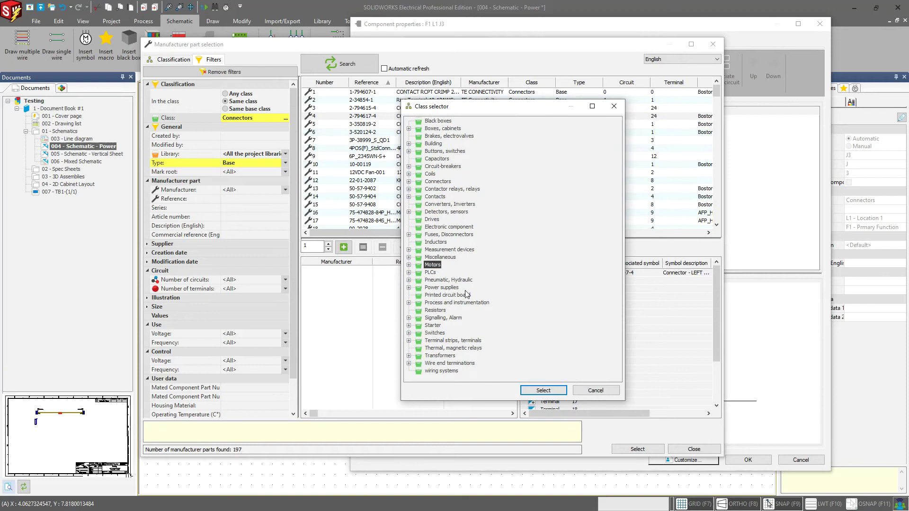
pyautogui.click(544, 390)
pyautogui.click(307, 61)
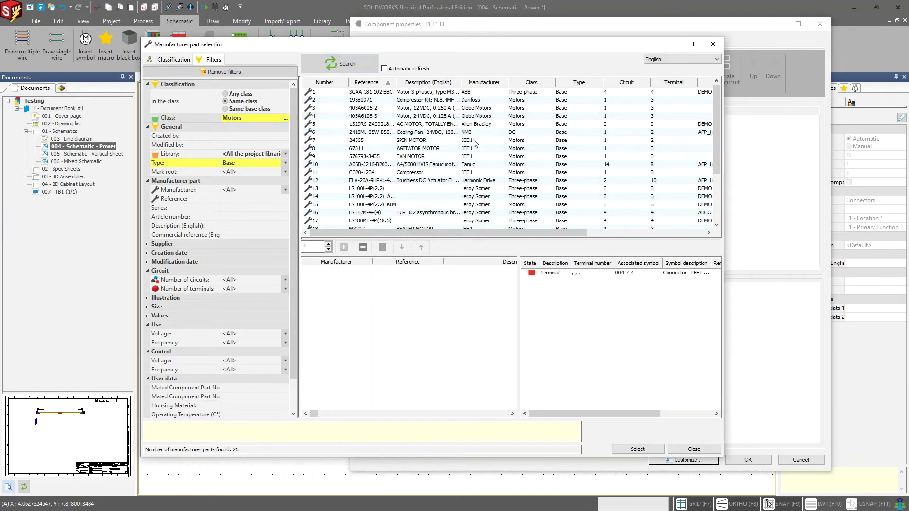
pyautogui.click(453, 125)
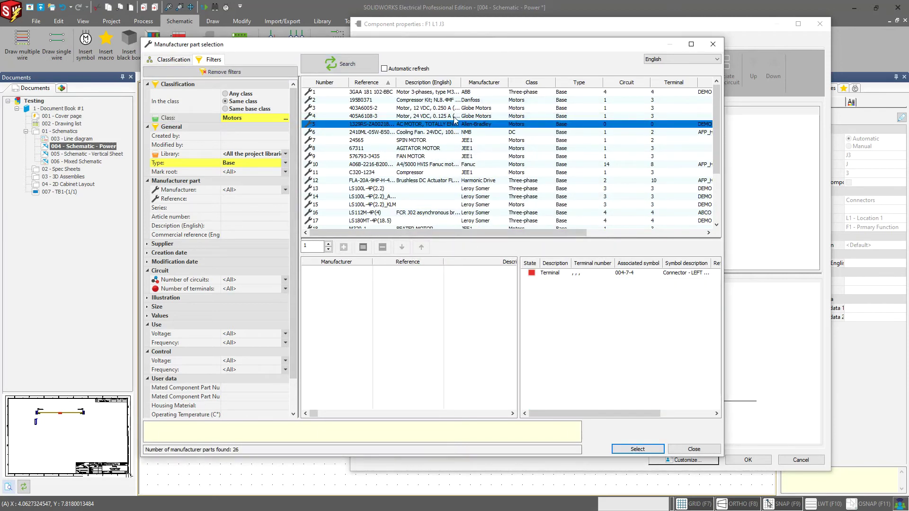
pyautogui.click(453, 117)
pyautogui.click(450, 108)
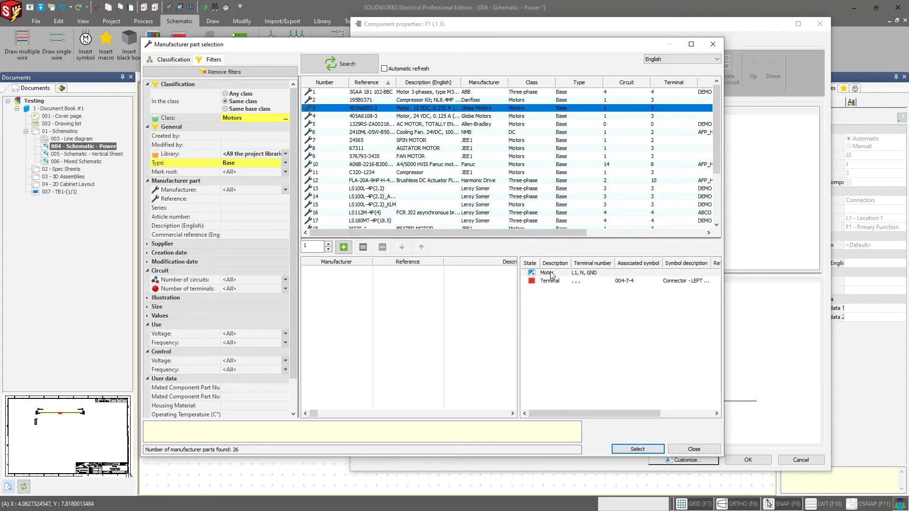
# Step: Review part 403A6005-2's Motor circuit terminals L1, N, GND in its properties
pyautogui.rightClick(491, 112)
pyautogui.click(508, 120)
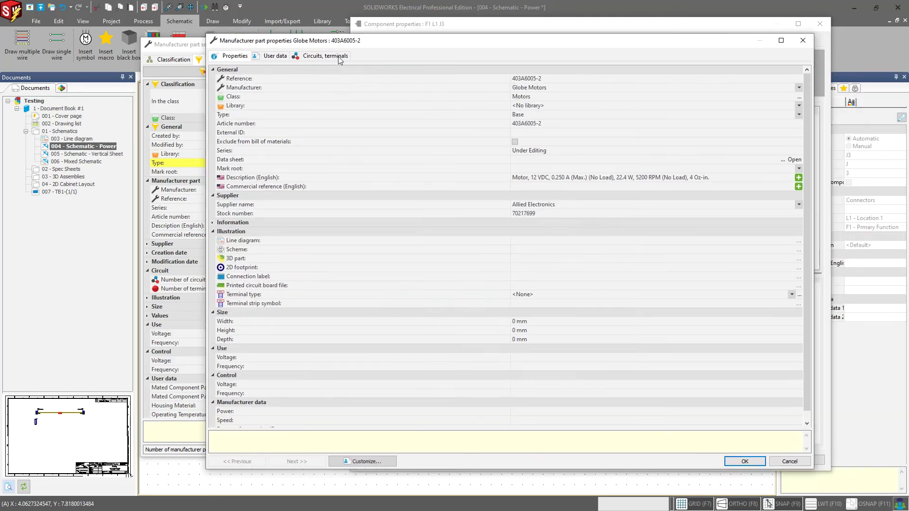
pyautogui.click(338, 57)
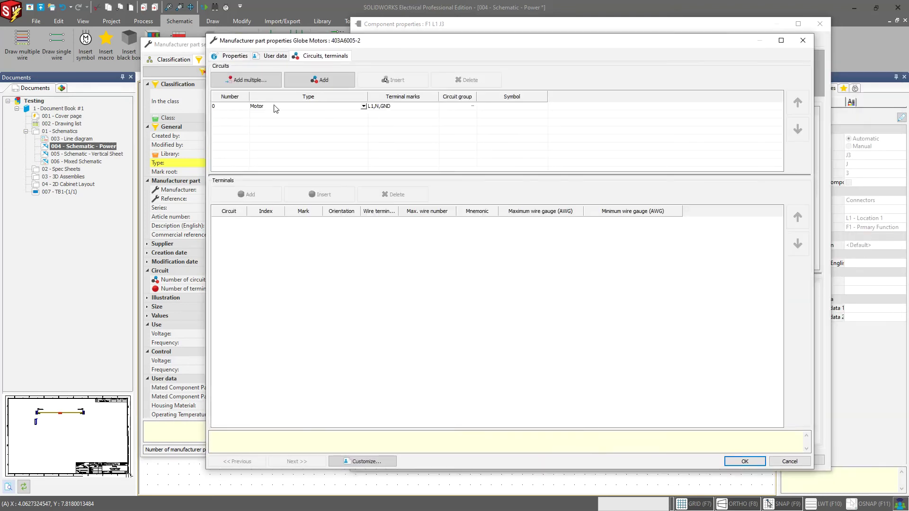
pyautogui.click(491, 107)
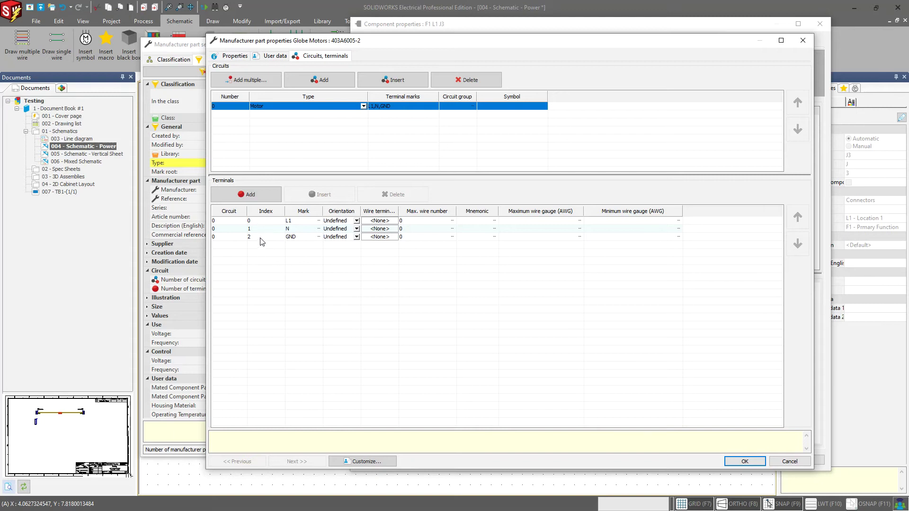
pyautogui.click(803, 42)
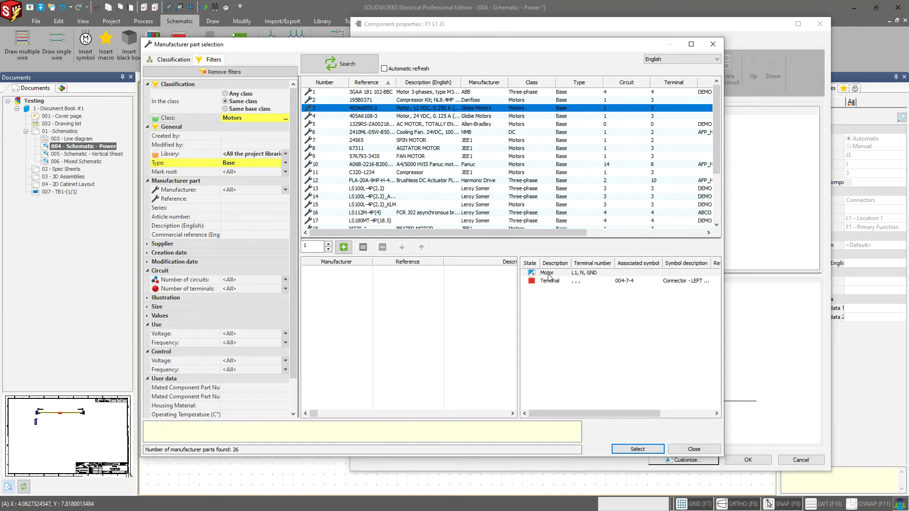
# Step: Assign Globe Motors 403A6005-2 to J3, associating its Terminal circuit with the Motor circuit
pyautogui.doubleClick(454, 114)
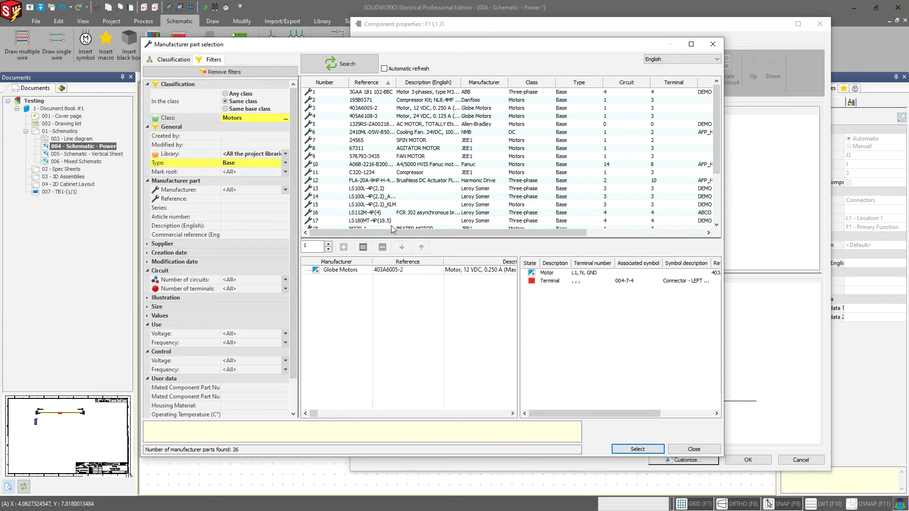
pyautogui.click(638, 449)
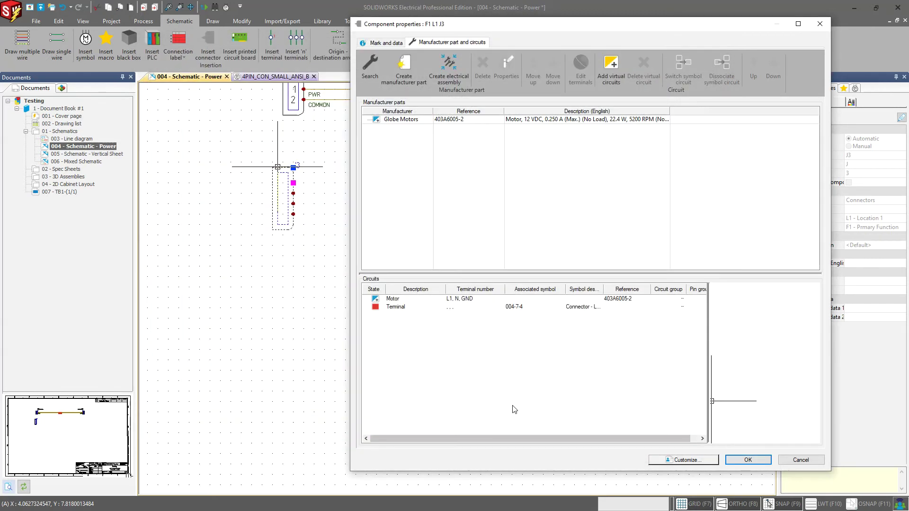
pyautogui.click(396, 310)
pyautogui.moveTo(397, 310); pyautogui.dragTo(396, 299)
pyautogui.click(535, 248)
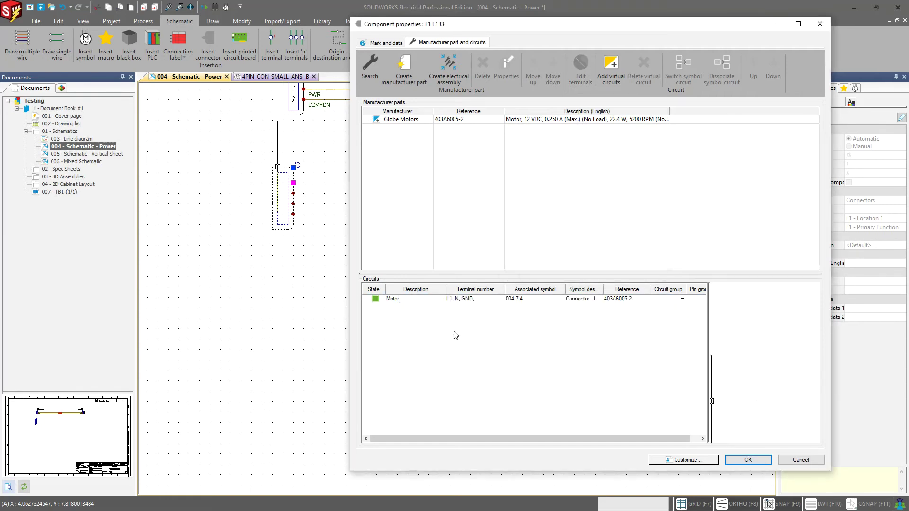
pyautogui.click(735, 459)
# Step: Bring connector J3 into view on the Power sheet and select it, showing the 403A6005-2 label
pyautogui.press('Escape')
pyautogui.scroll(5, 300, 193)
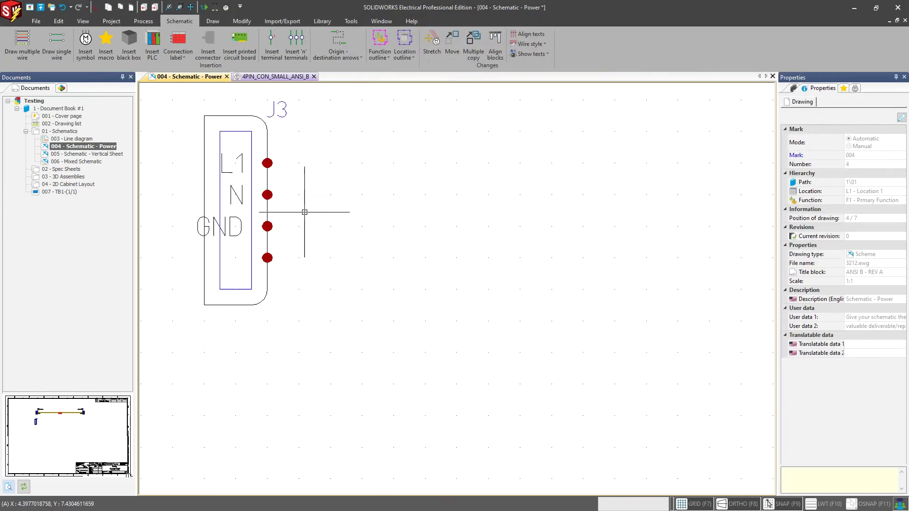
pyautogui.moveTo(304, 207); pyautogui.dragTo(453, 251, button='middle')
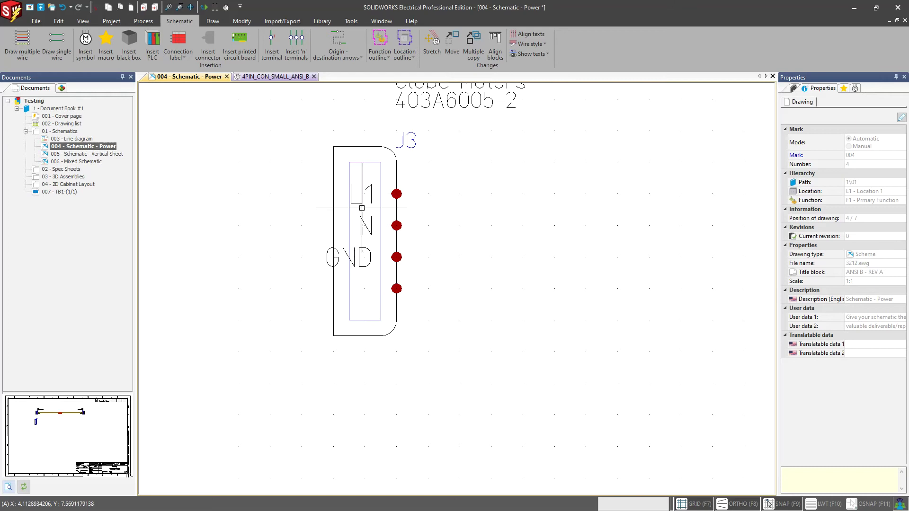
pyautogui.scroll(-5, 415, 213)
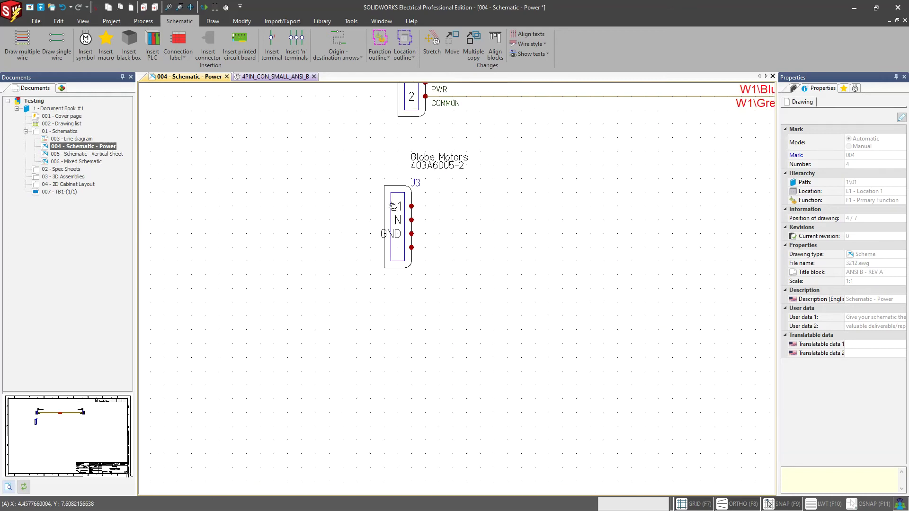
pyautogui.moveTo(393, 206); pyautogui.dragTo(352, 240, button='middle')
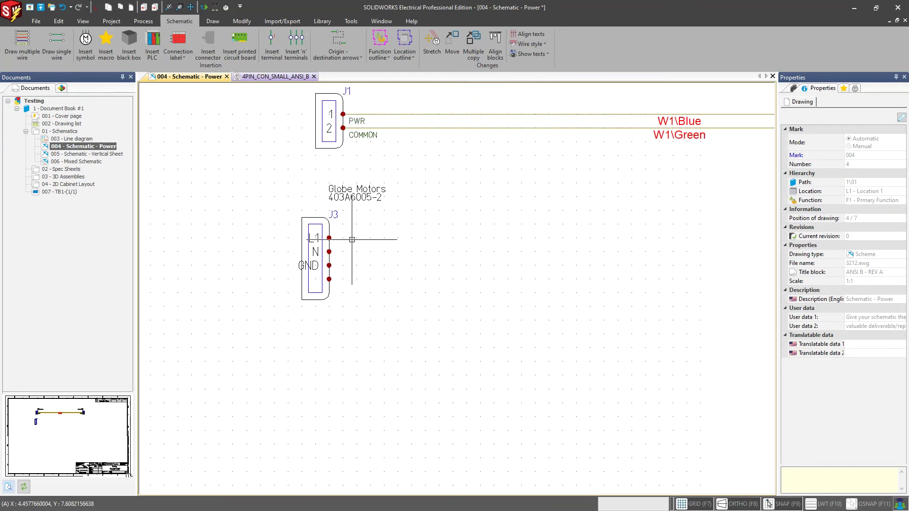
pyautogui.click(352, 240)
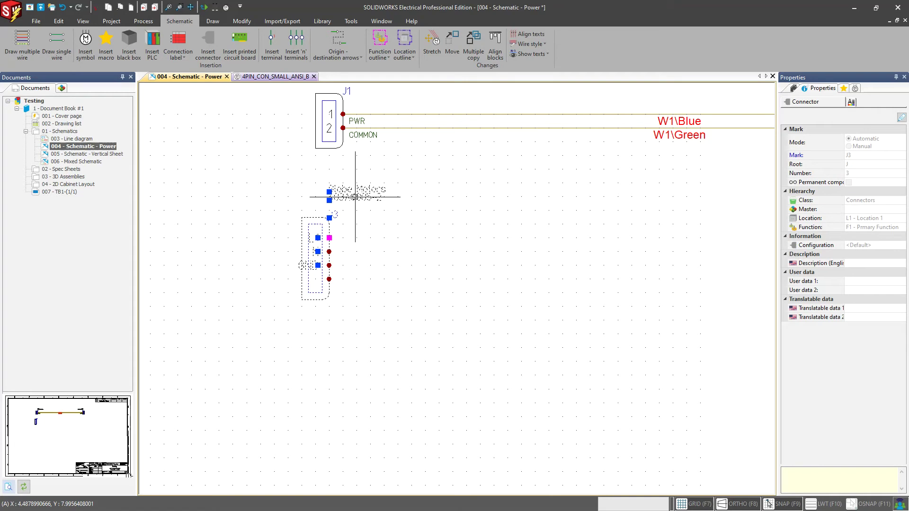
pyautogui.doubleClick(355, 196)
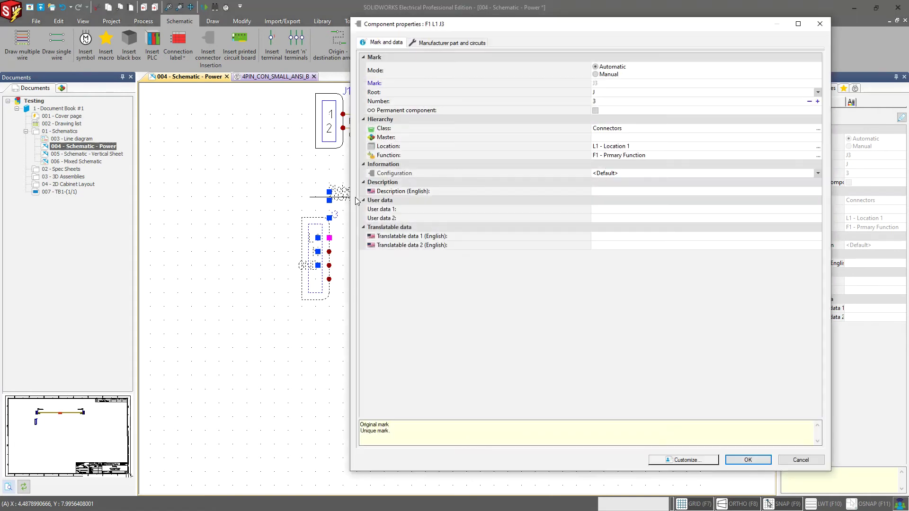
pyautogui.click(456, 42)
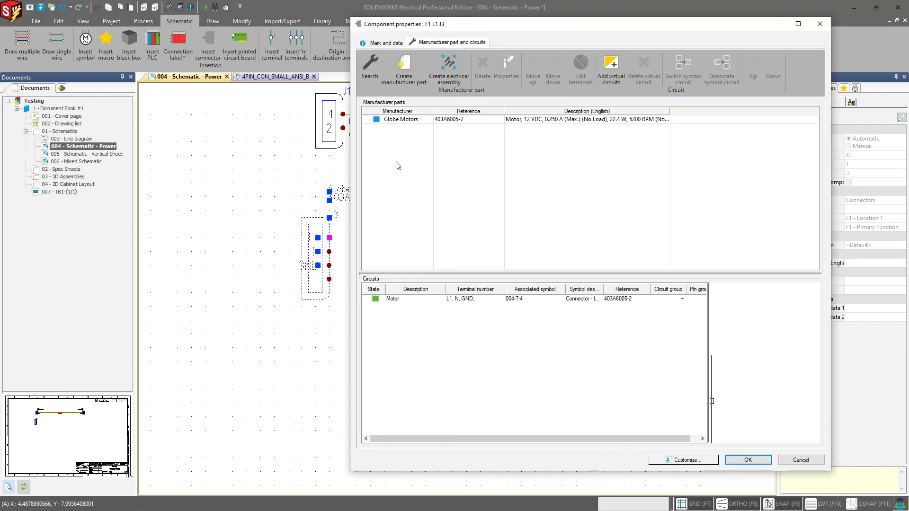
pyautogui.doubleClick(404, 120)
pyautogui.click(286, 56)
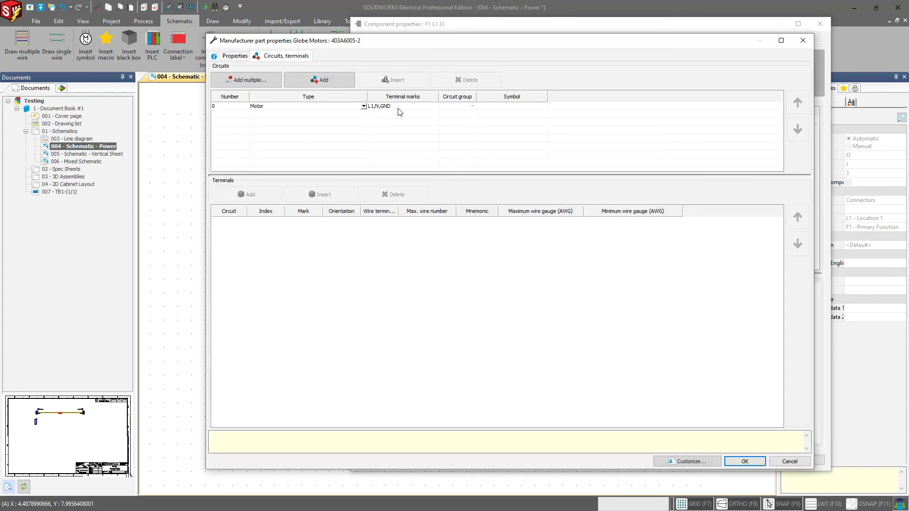
pyautogui.click(503, 108)
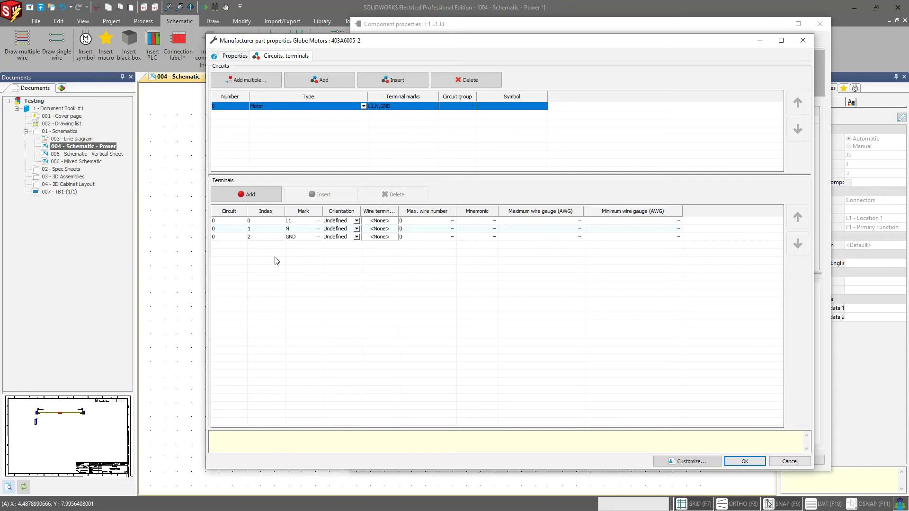
pyautogui.click(803, 41)
pyautogui.click(817, 30)
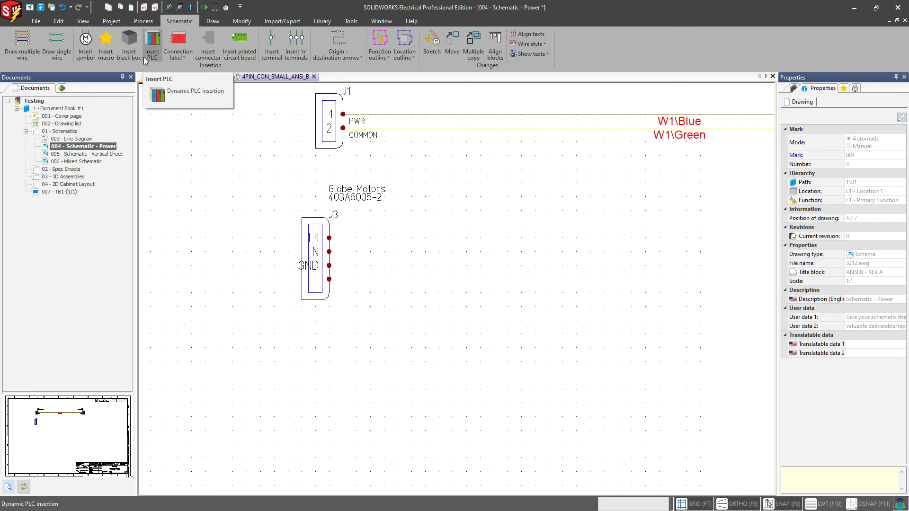
# Step: Add a new blank part in the Manufacturer parts manager, preset to Connectors class and Base type
pyautogui.click(322, 21)
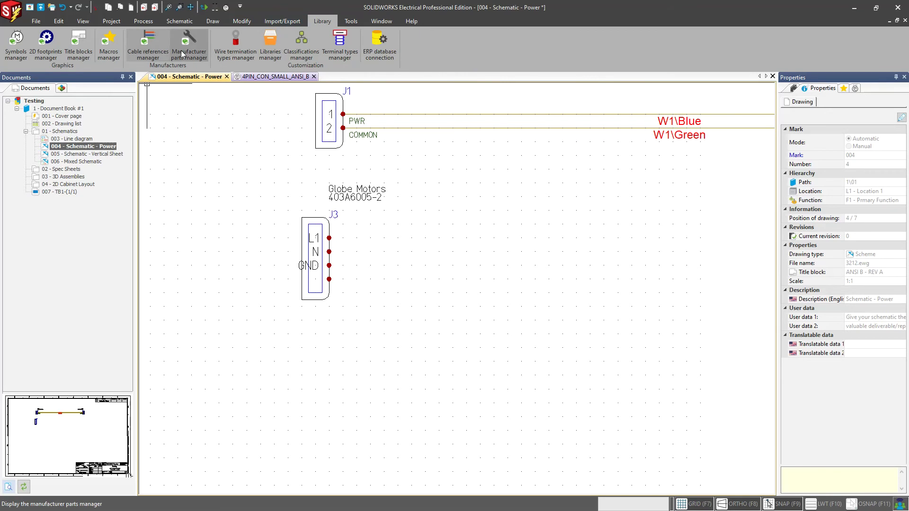
pyautogui.click(189, 45)
pyautogui.click(241, 105)
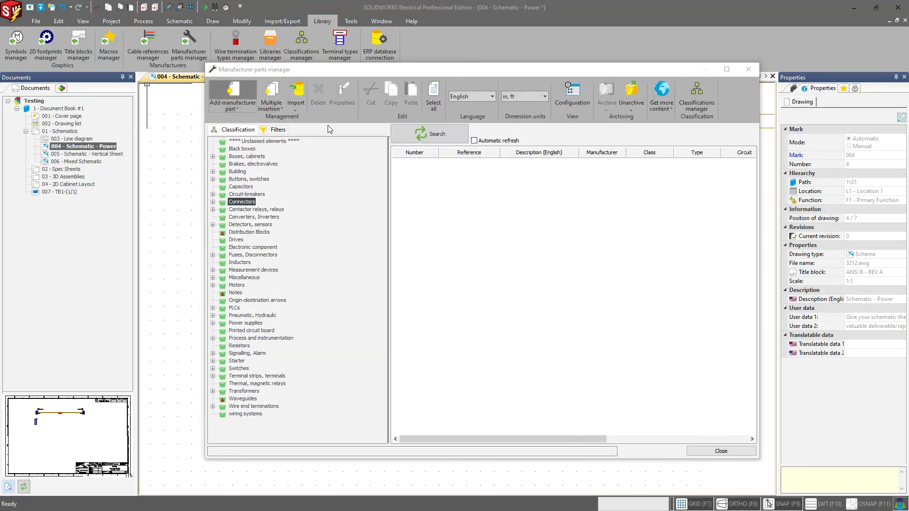
pyautogui.click(312, 56)
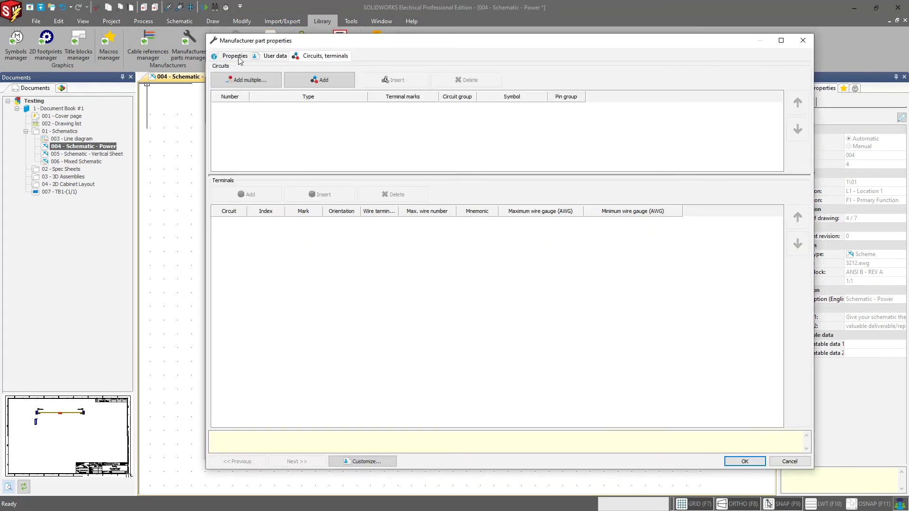
pyautogui.click(235, 56)
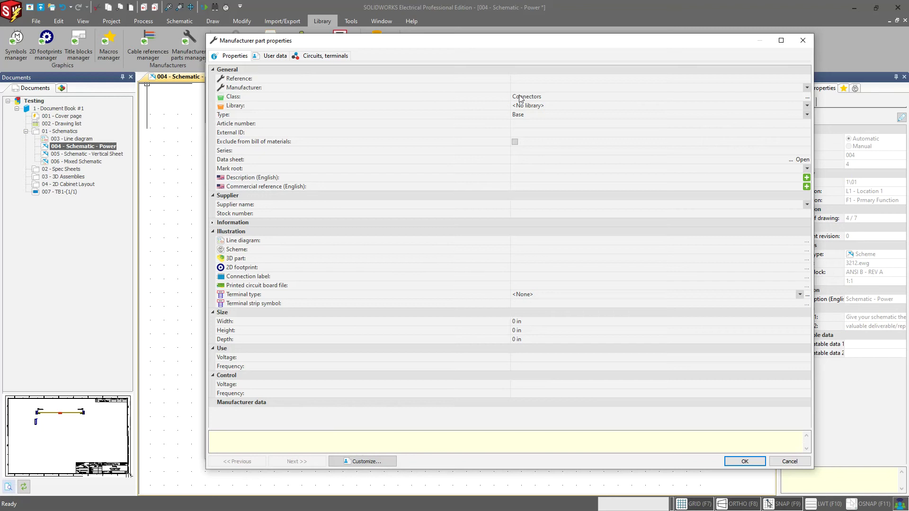
pyautogui.moveTo(524, 45); pyautogui.dragTo(532, 47)
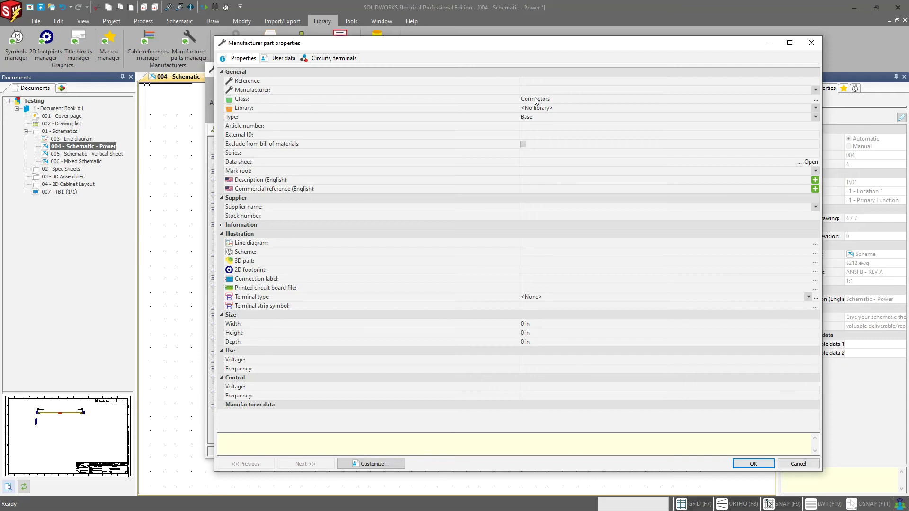
pyautogui.click(539, 80)
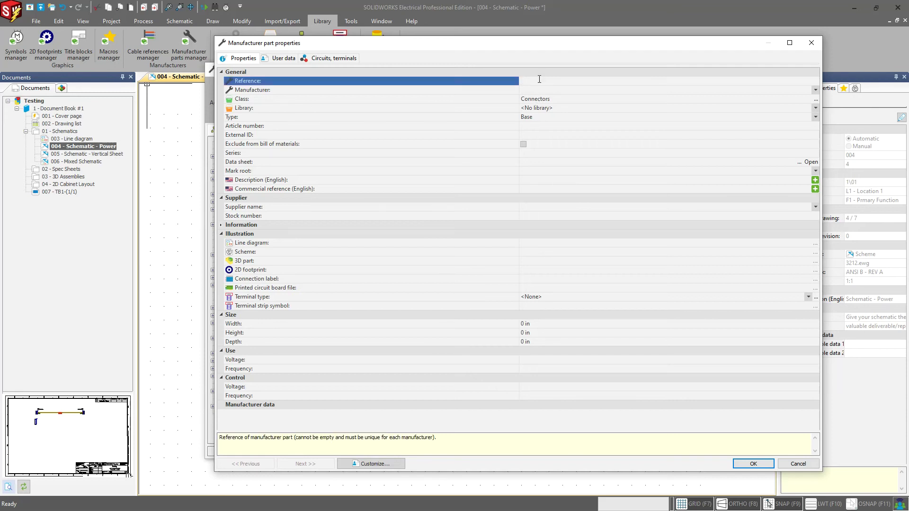
pyautogui.click(535, 89)
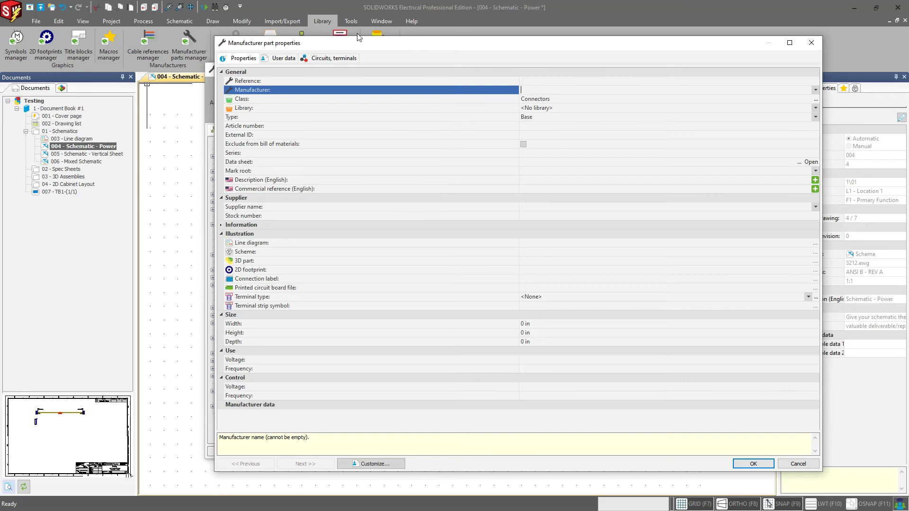
pyautogui.click(334, 59)
pyautogui.click(250, 59)
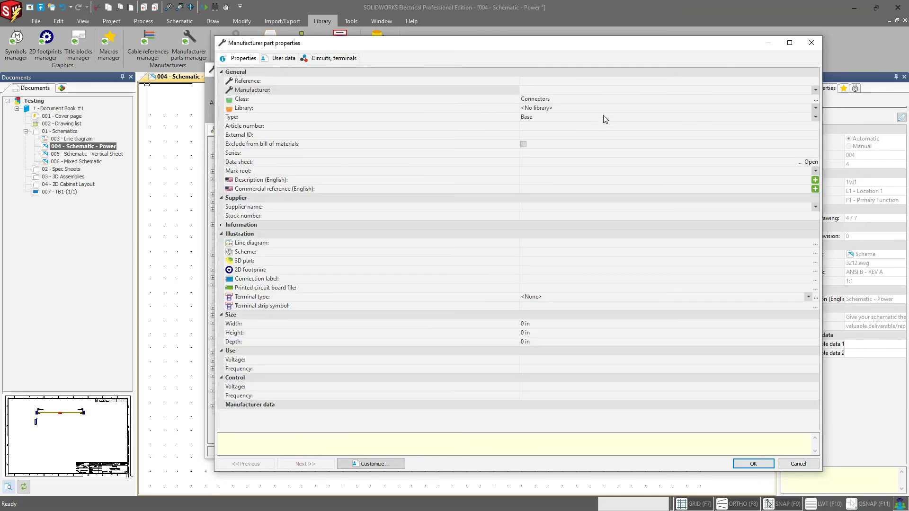
# Step: Set the new part's class to PLCs
pyautogui.click(814, 101)
pyautogui.click(815, 100)
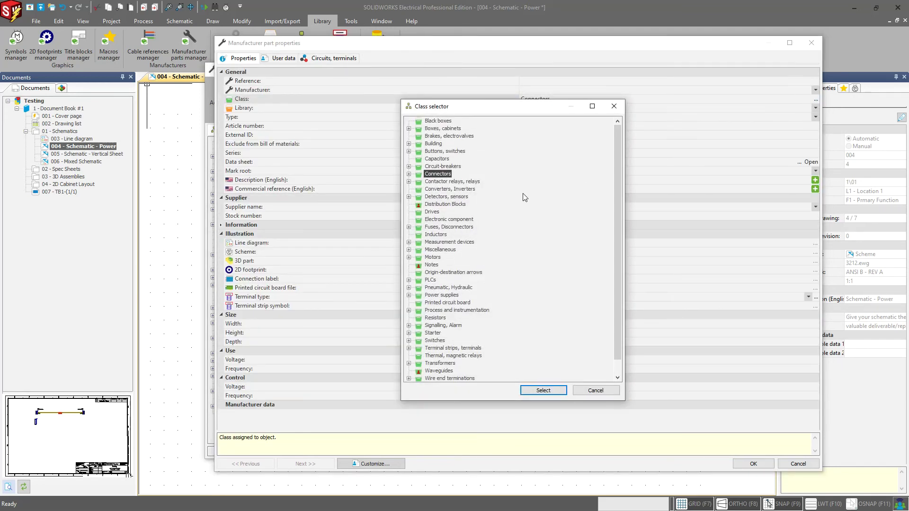
pyautogui.click(430, 280)
pyautogui.click(539, 390)
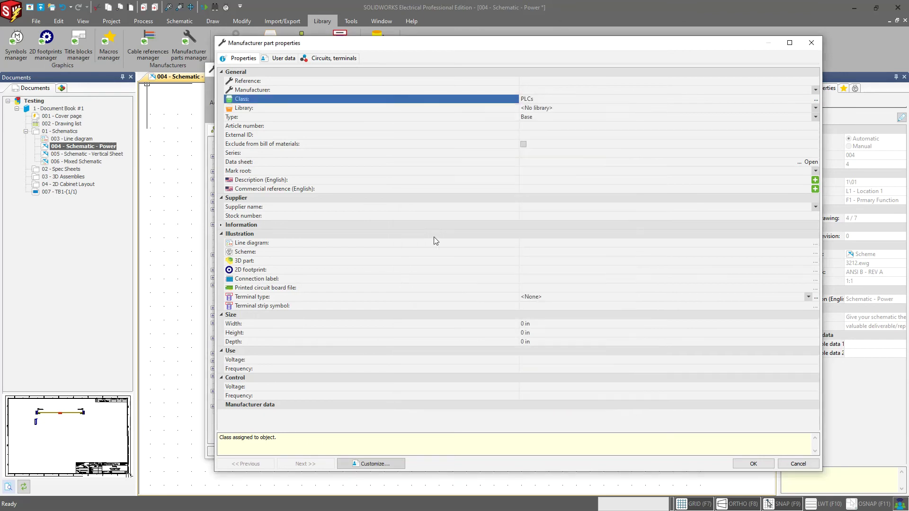
# Step: Add circuits to the new part in the Circuits, terminals tab
pyautogui.click(334, 58)
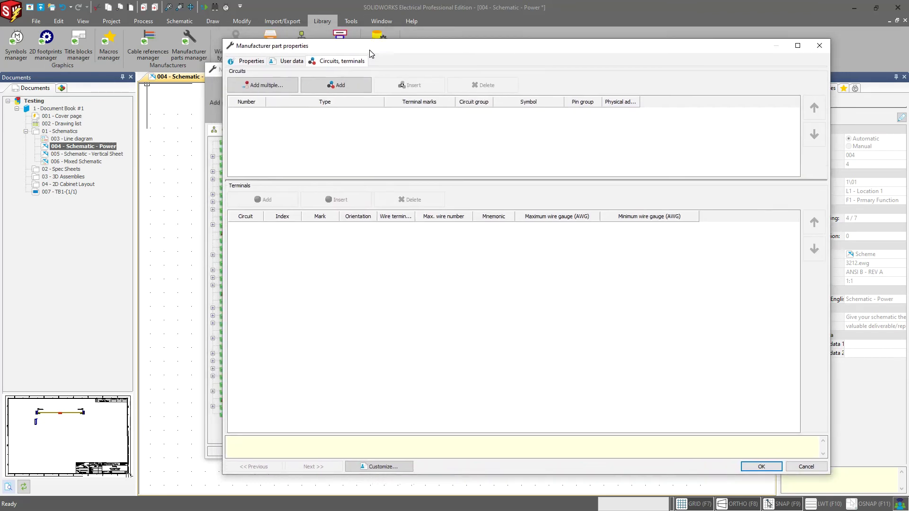
pyautogui.click(338, 86)
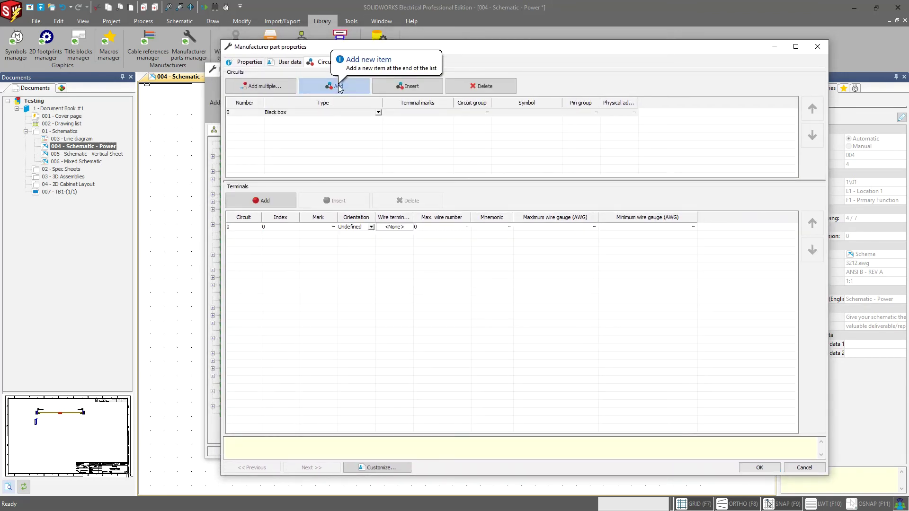
pyautogui.click(339, 87)
pyautogui.click(339, 87)
pyautogui.click(339, 87)
pyautogui.click(339, 87)
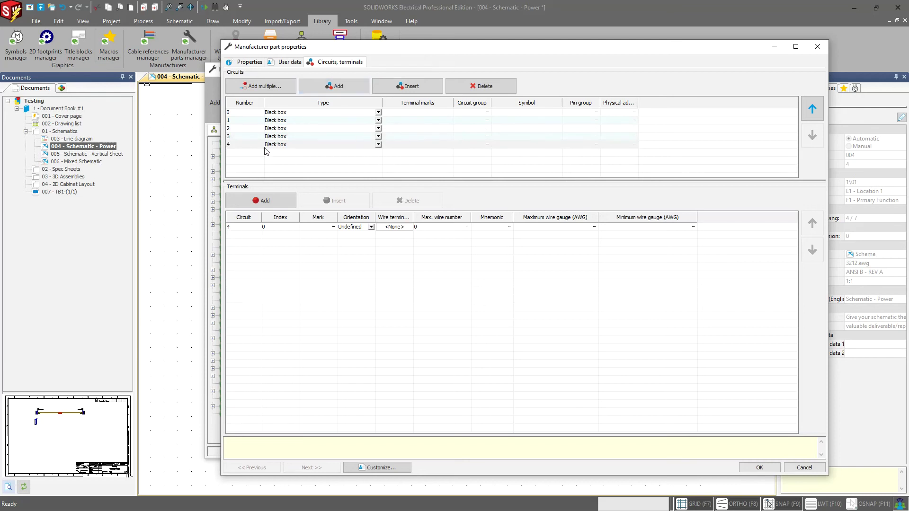
pyautogui.click(357, 162)
pyautogui.click(357, 162)
# Step: Type circuits 0–4 as Power supply, Analog PLC input/output and Digital PLC input/output
pyautogui.click(378, 113)
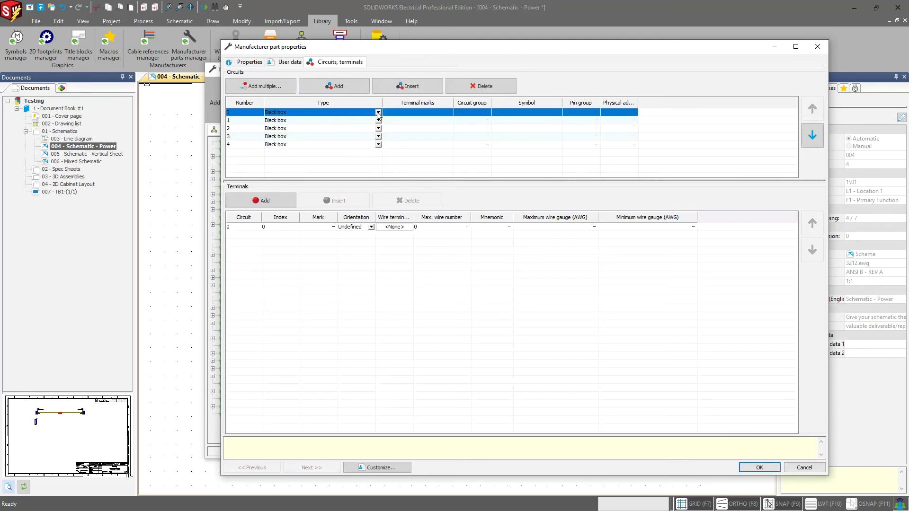
pyautogui.click(378, 114)
pyautogui.click(317, 196)
pyautogui.click(378, 121)
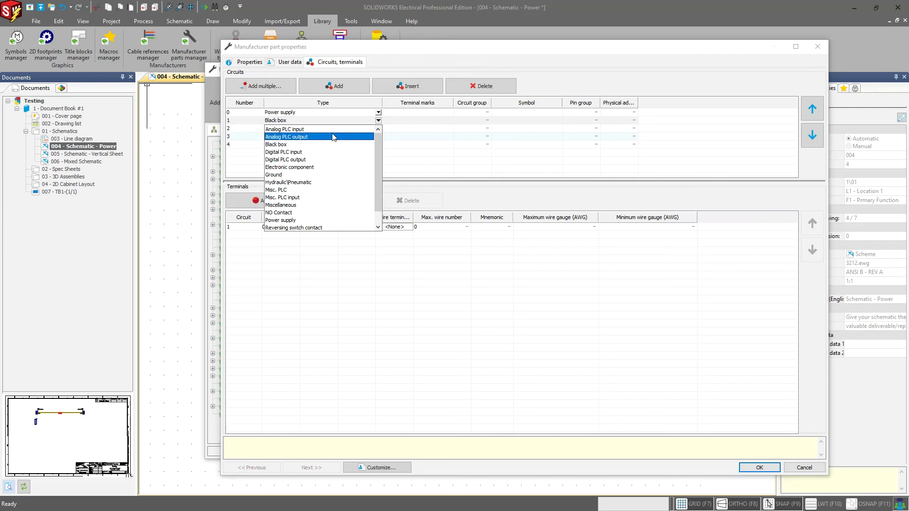
pyautogui.click(332, 129)
pyautogui.click(378, 129)
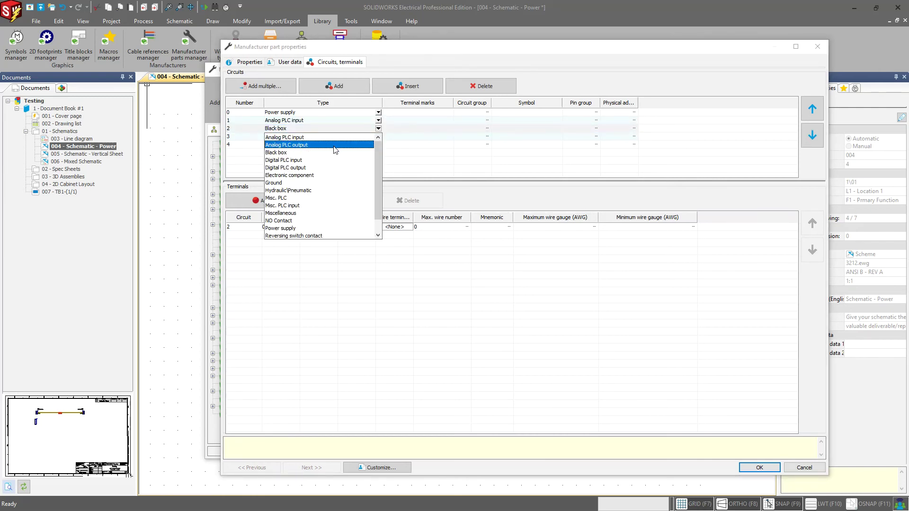
pyautogui.click(286, 145)
pyautogui.click(378, 137)
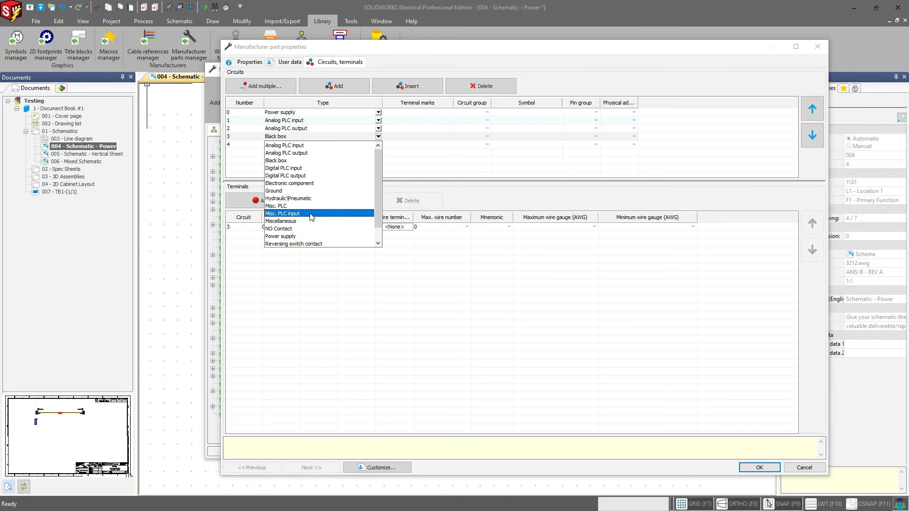
pyautogui.click(307, 168)
pyautogui.click(378, 144)
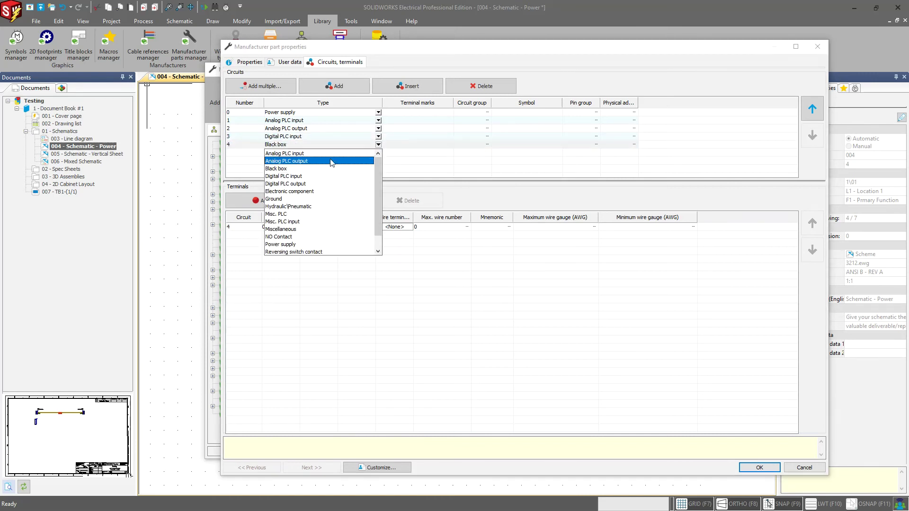
pyautogui.click(358, 181)
pyautogui.click(358, 172)
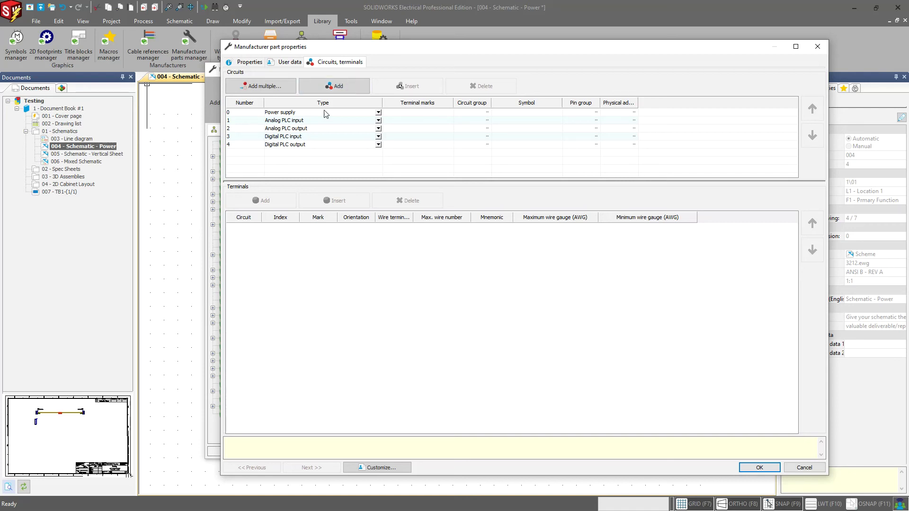
# Step: Give the Power supply circuit three terminals, deleting an extra fourth one
pyautogui.click(543, 114)
pyautogui.click(273, 201)
pyautogui.click(273, 201)
pyautogui.click(273, 203)
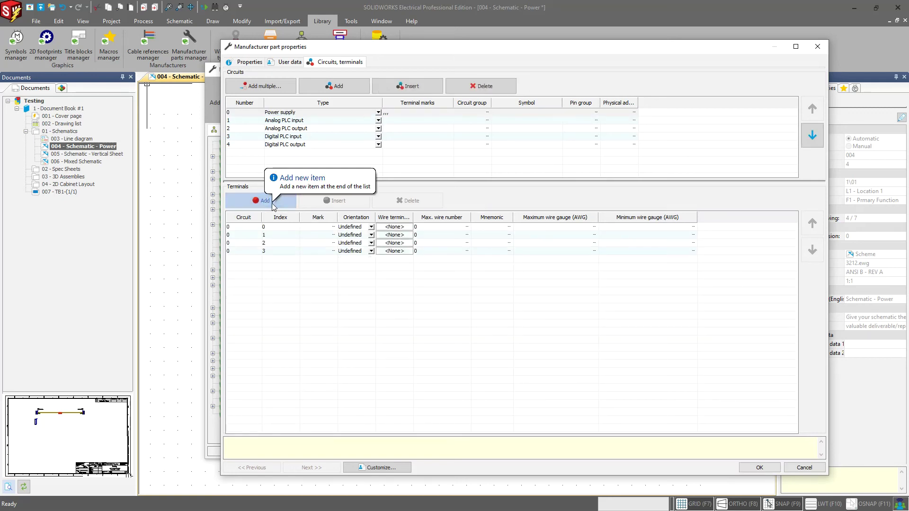
pyautogui.click(273, 252)
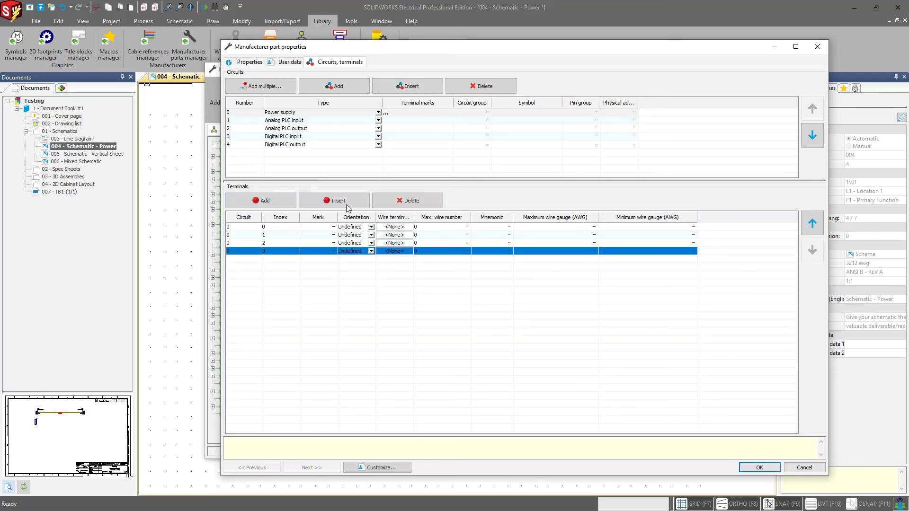
pyautogui.click(404, 201)
# Step: Mark the Power supply circuit's three terminals L, N and GND
pyautogui.click(318, 228)
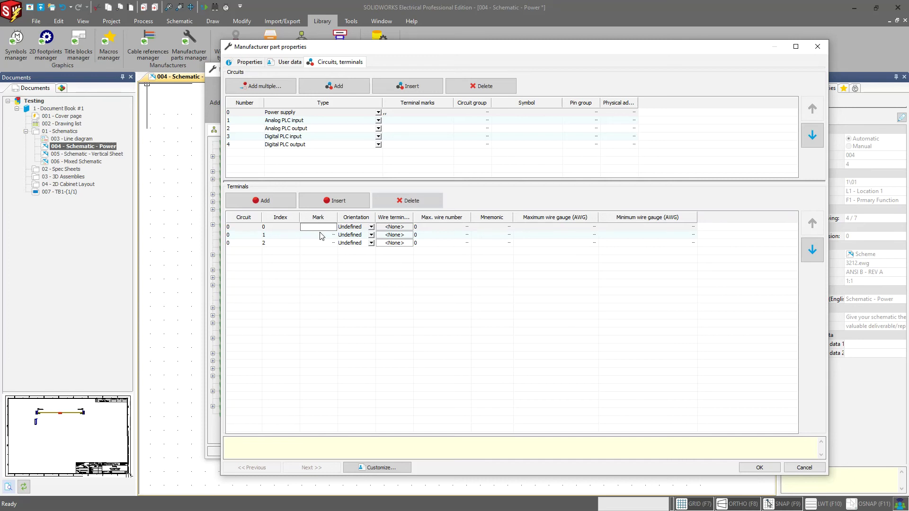
pyautogui.write('a')
pyautogui.press('Down')
pyautogui.write('b')
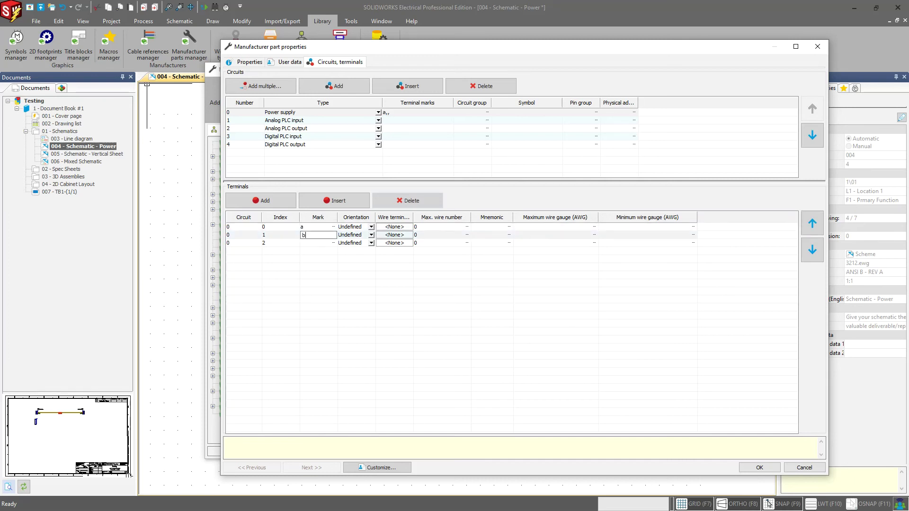
pyautogui.press('Down')
pyautogui.write('c')
pyautogui.press('Down')
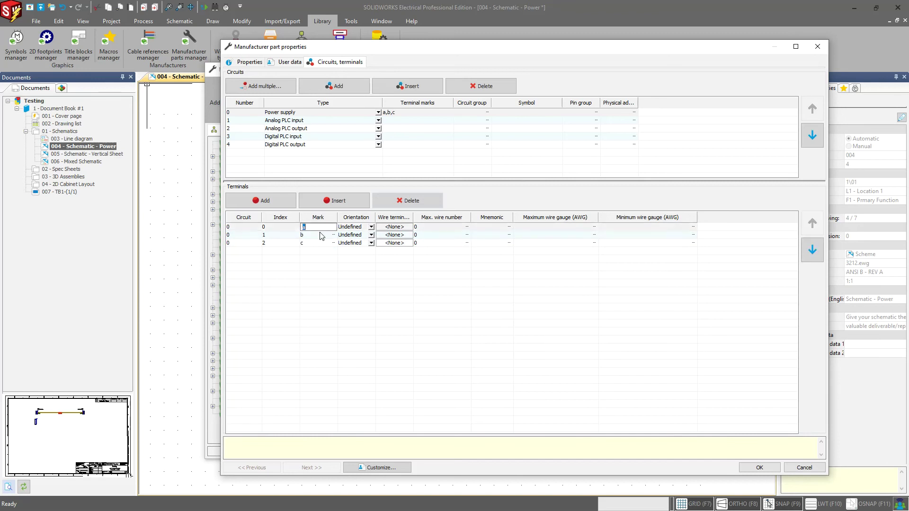
pyautogui.write('L')
pyautogui.press('Down')
pyautogui.write('N')
pyautogui.press('Down')
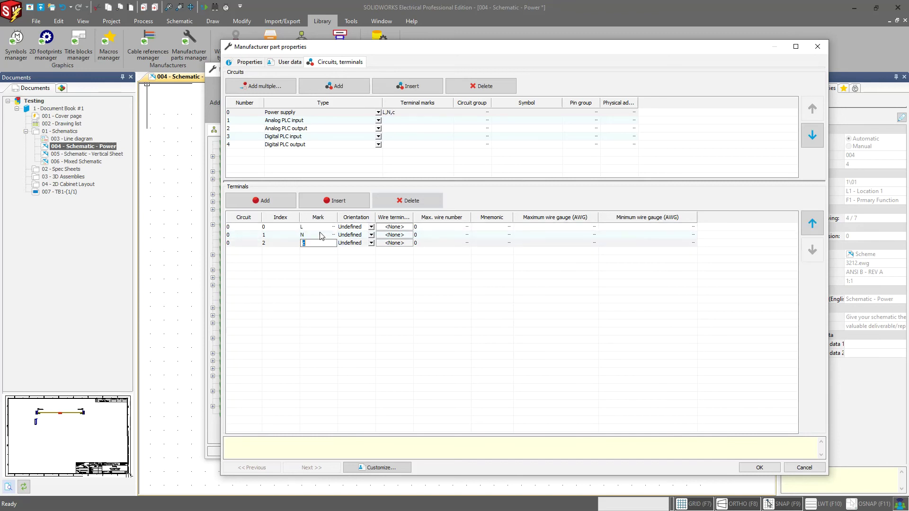
pyautogui.write('gn')
pyautogui.press('BackSpace')
pyautogui.press('BackSpace')
pyautogui.write('GND')
pyautogui.press('Return')
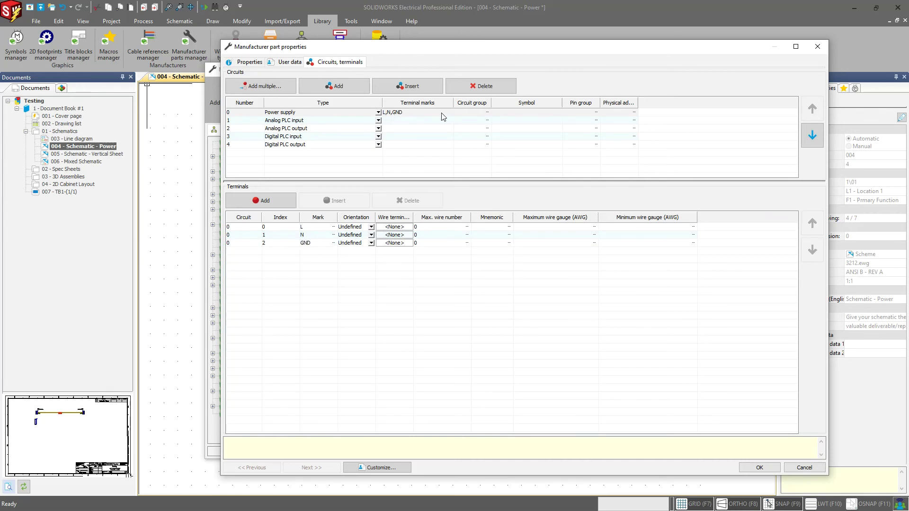
pyautogui.click(475, 112)
# Step: Name the Power supply circuit group PWR and widen the Physical address and Pin group columns
pyautogui.write('PWR')
pyautogui.moveTo(638, 103); pyautogui.dragTo(688, 103)
pyautogui.moveTo(600, 104); pyautogui.dragTo(614, 105)
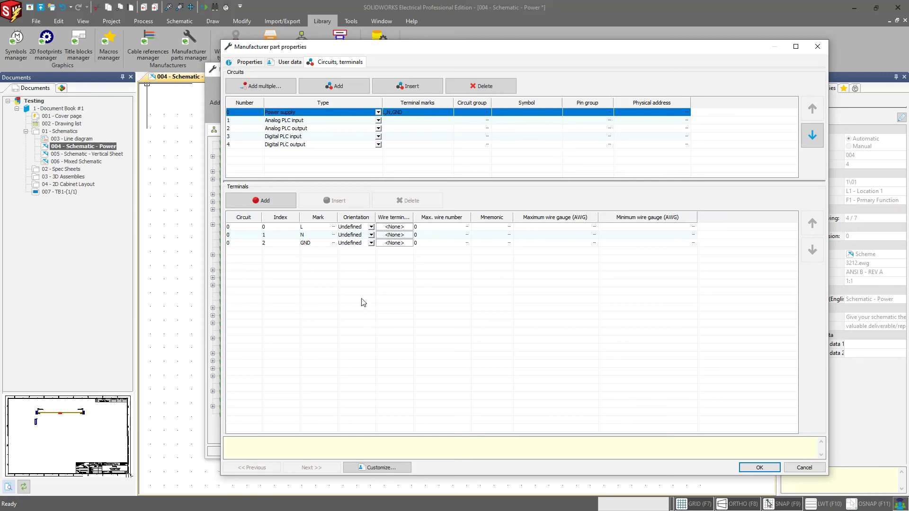
pyautogui.click(433, 286)
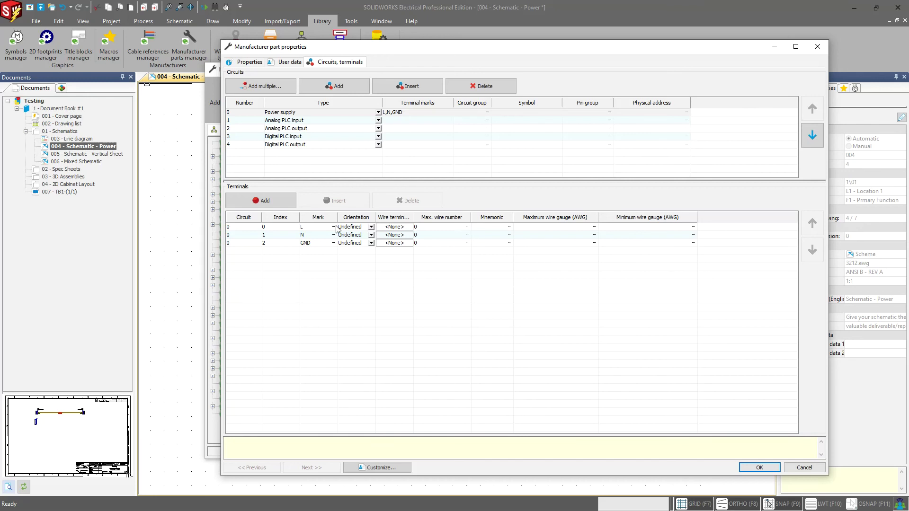
# Step: Set the maximum wire number to 1 for the L, N and GND terminals
pyautogui.click(439, 229)
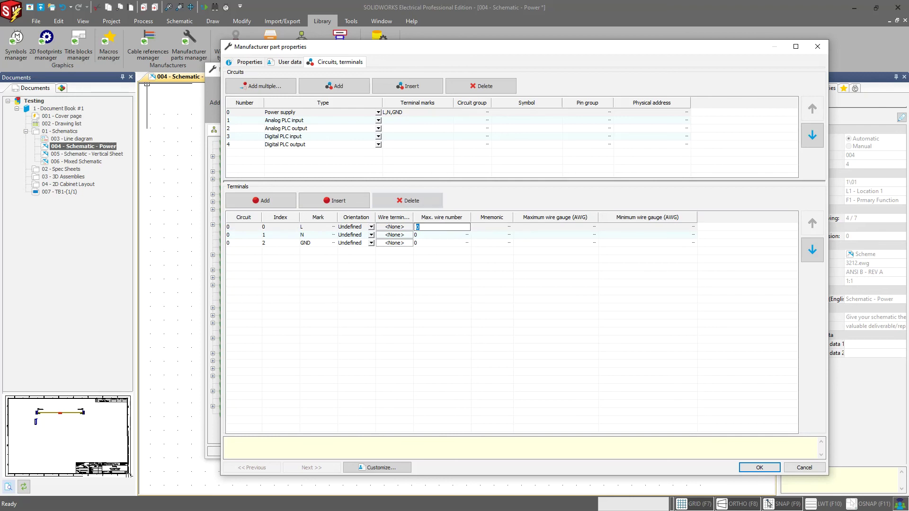
pyautogui.write('1')
pyautogui.press('Return')
pyautogui.write('1')
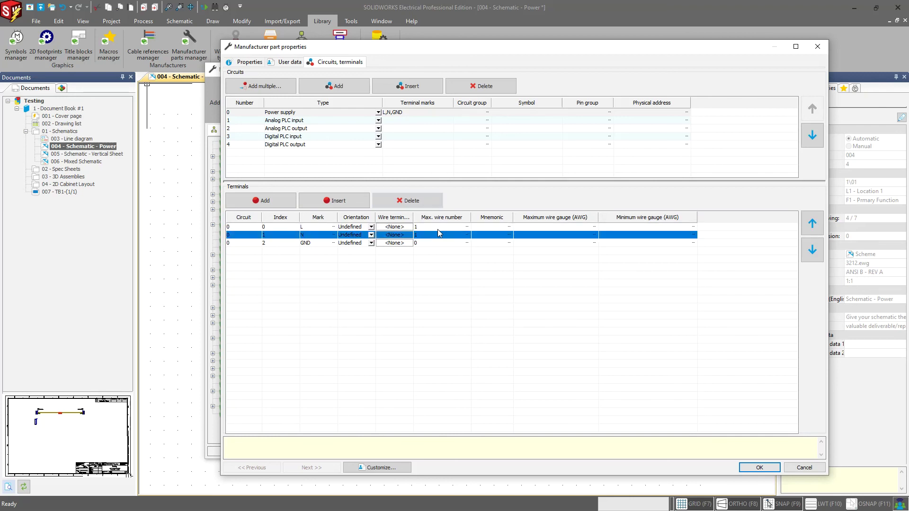
pyautogui.press('Down')
pyautogui.click(438, 242)
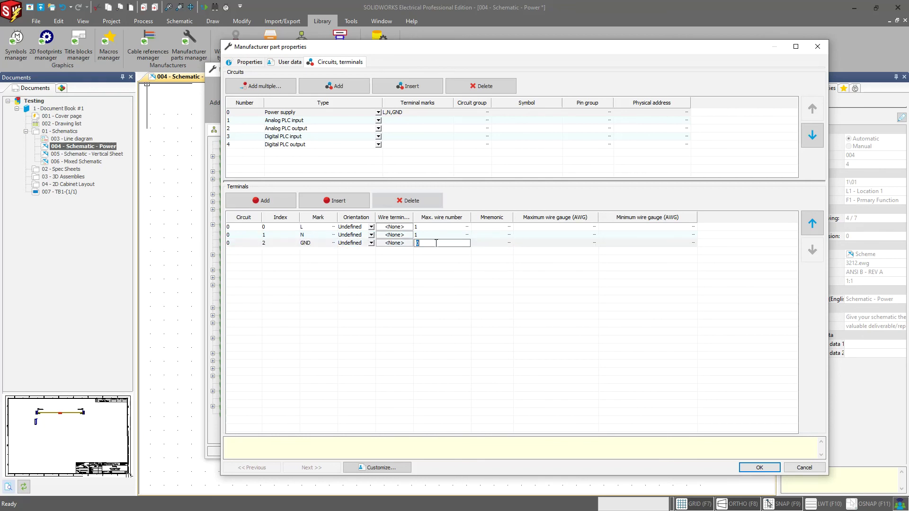
pyautogui.write('1')
pyautogui.press('Return')
pyautogui.click(419, 292)
pyautogui.moveTo(440, 278); pyautogui.dragTo(445, 226)
pyautogui.click(445, 227)
pyautogui.press('Return')
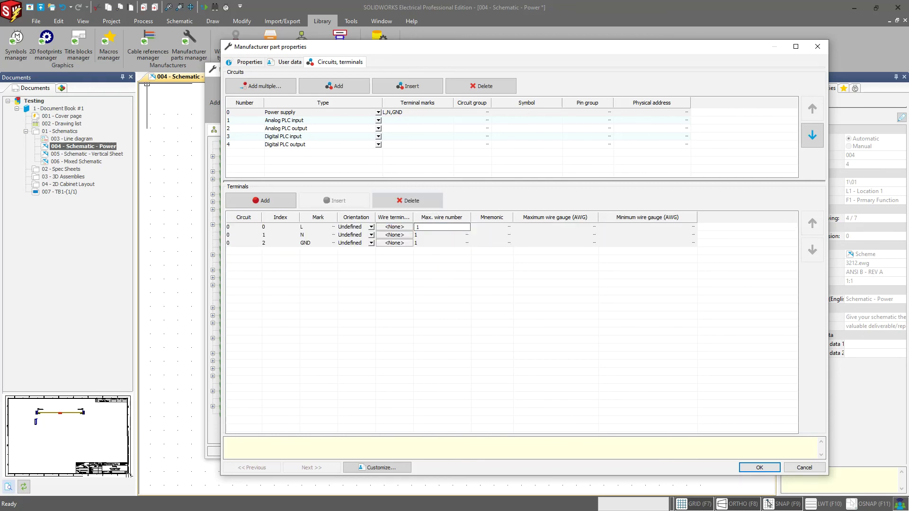
pyautogui.click(547, 264)
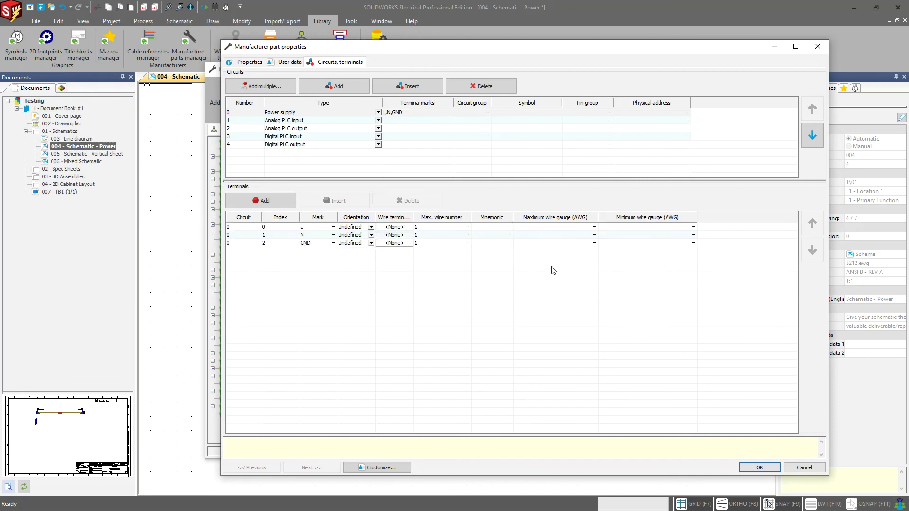
# Step: Give all three terminals a maximum wire gauge of 16 AWG and minimum of 20 AWG
pyautogui.moveTo(549, 269); pyautogui.dragTo(529, 226)
pyautogui.click(529, 225)
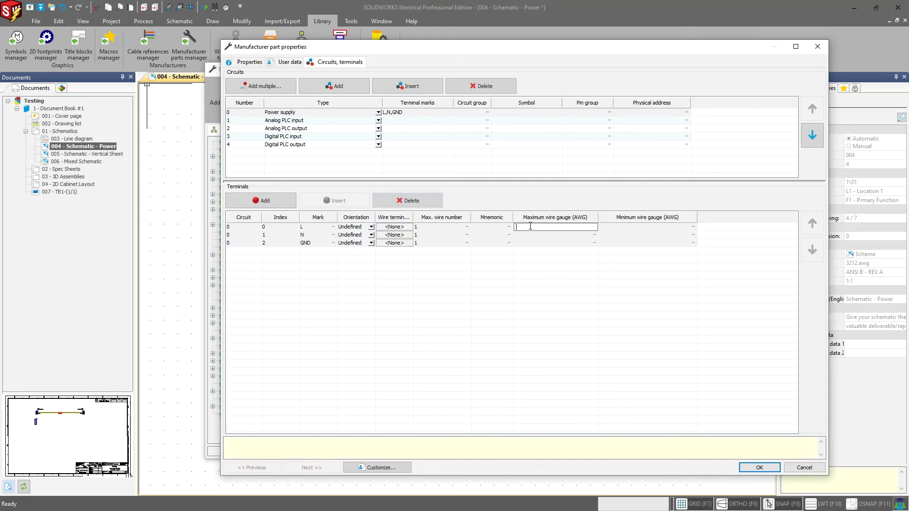
pyautogui.write('16')
pyautogui.hotkey('ctrl', 'a')
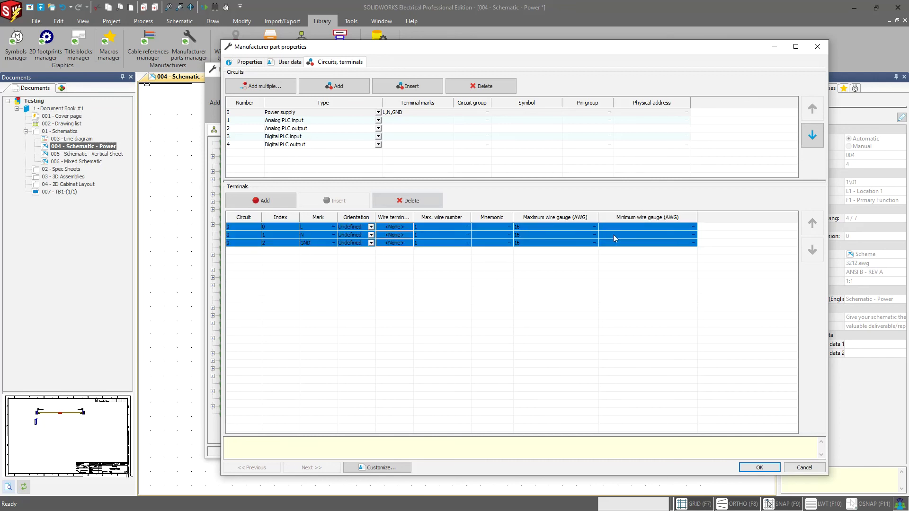
pyautogui.click(624, 227)
pyautogui.write('20')
pyautogui.hotkey('ctrl', 'a')
pyautogui.click(566, 284)
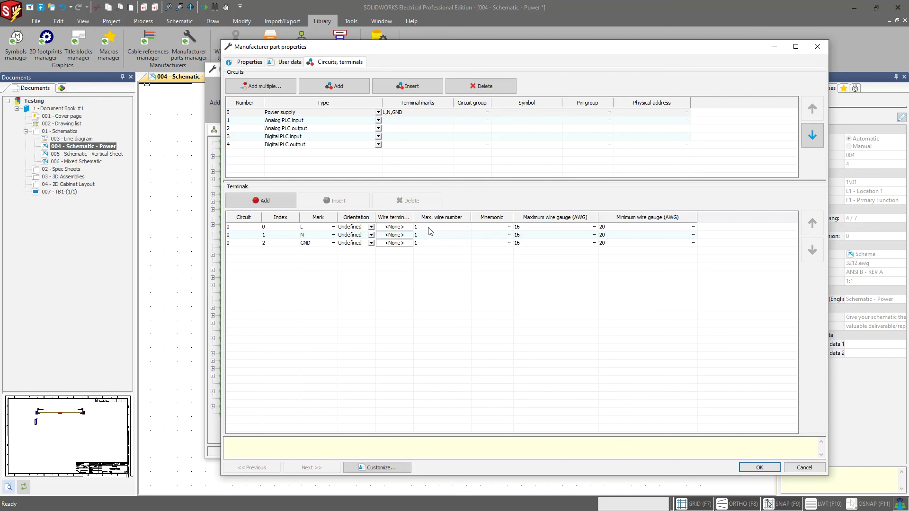
pyautogui.click(429, 227)
pyautogui.click(429, 228)
pyautogui.write('0')
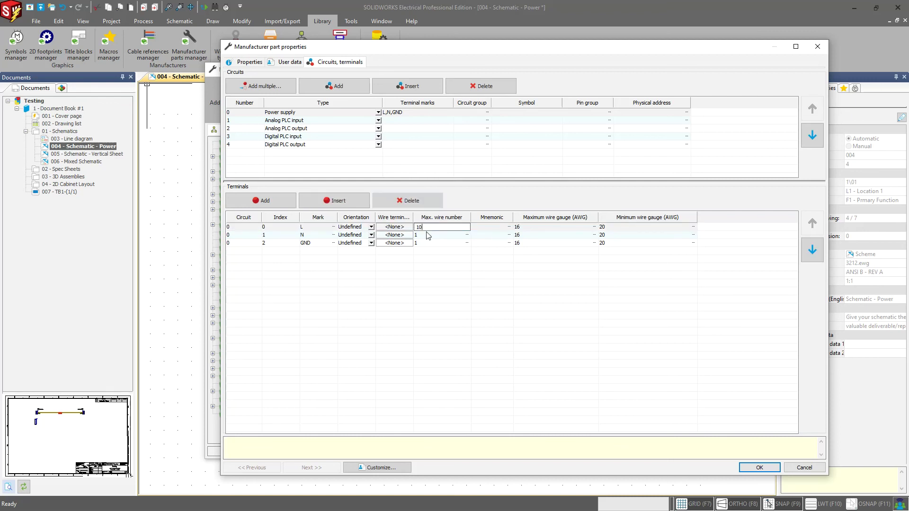
pyautogui.press('Return')
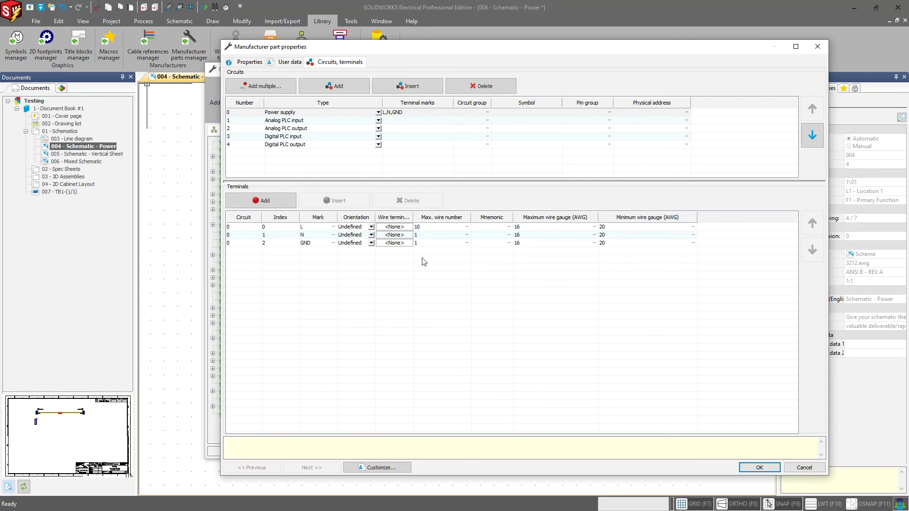
pyautogui.click(427, 229)
pyautogui.click(428, 228)
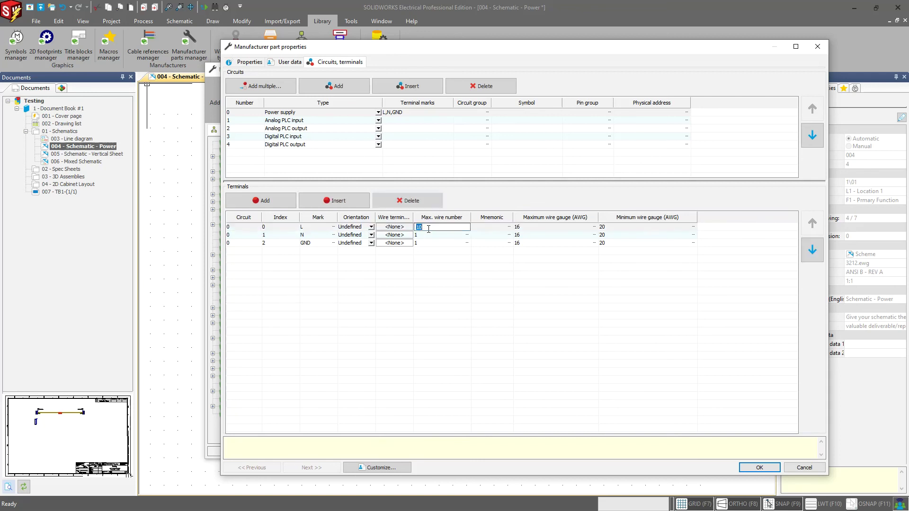
pyautogui.write('1')
pyautogui.click(413, 277)
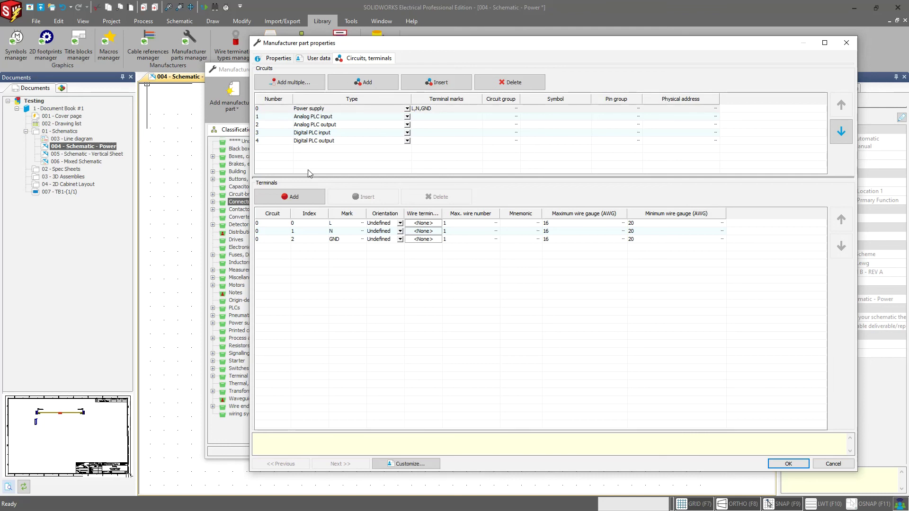
# Step: Save the part, place connector J3, and view its Globe Motors 403A6005-2 Motor circuit
pyautogui.click(846, 43)
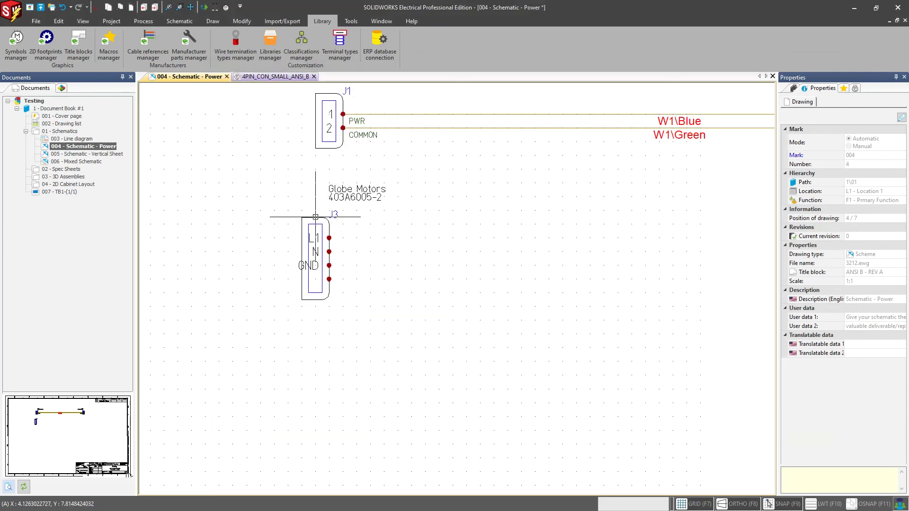
pyautogui.click(315, 216)
pyautogui.click(425, 44)
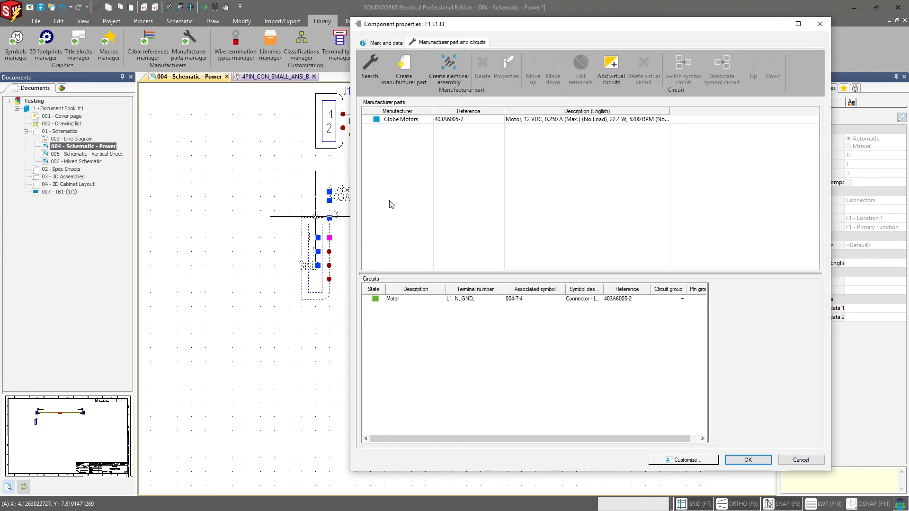